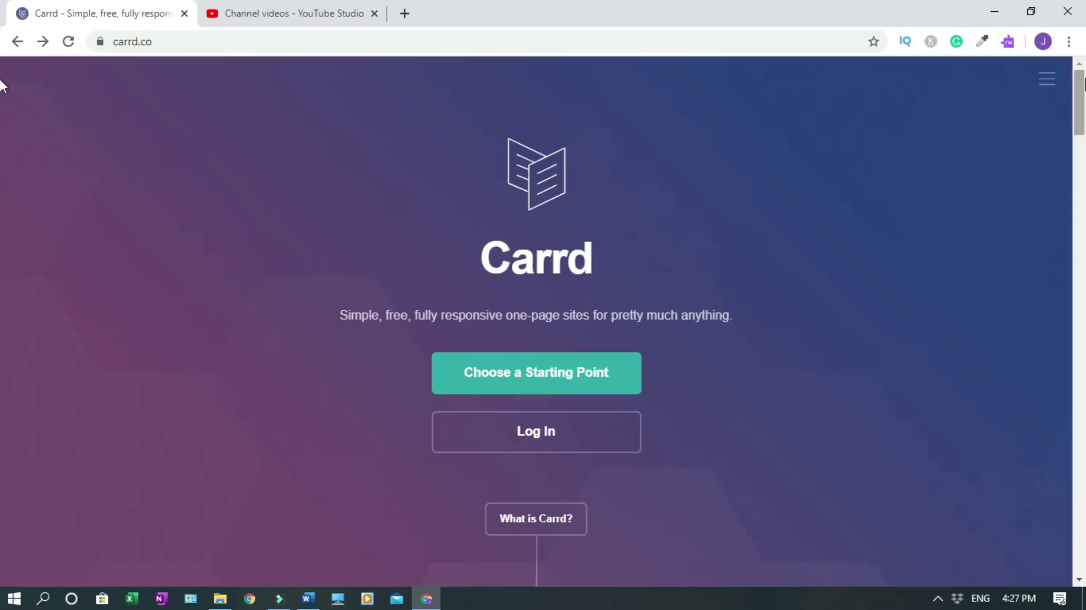
- Dismiss the site menu overlay and log in to Carrd to reach My Sites
click(1050, 86)
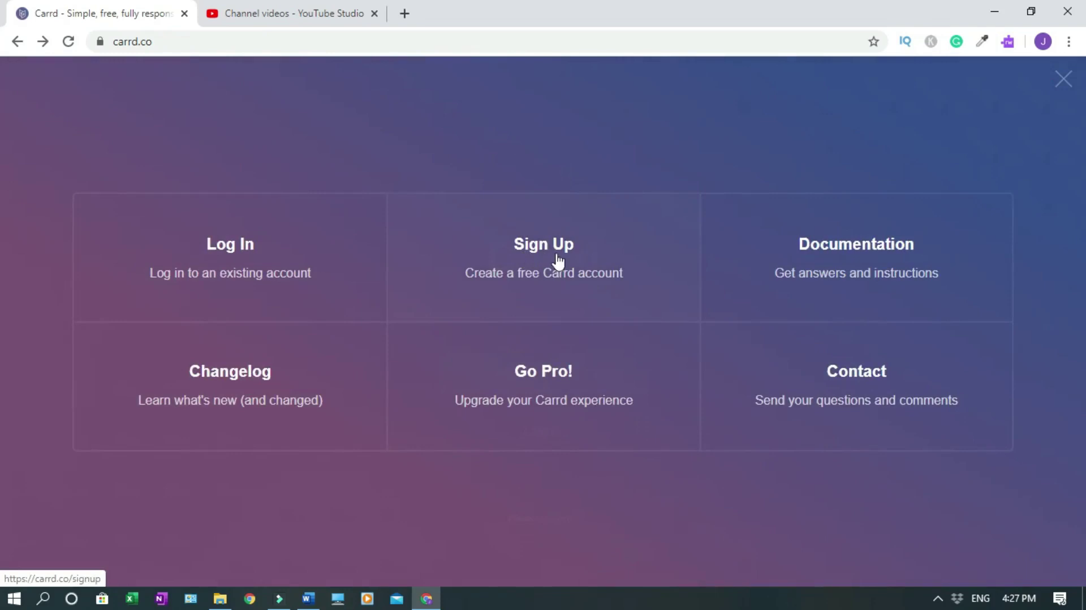
click(661, 148)
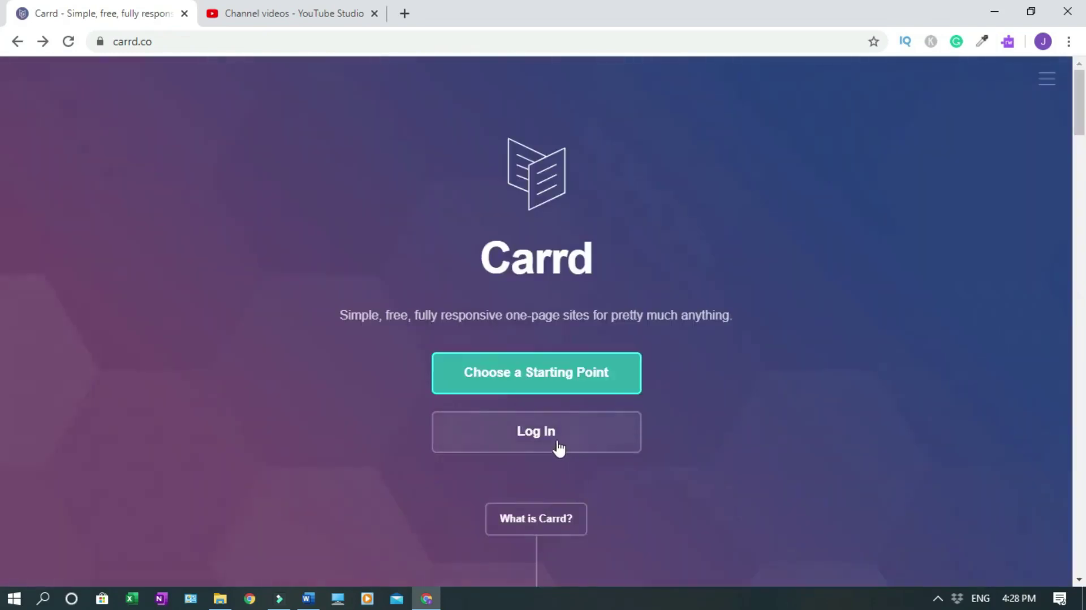
click(558, 447)
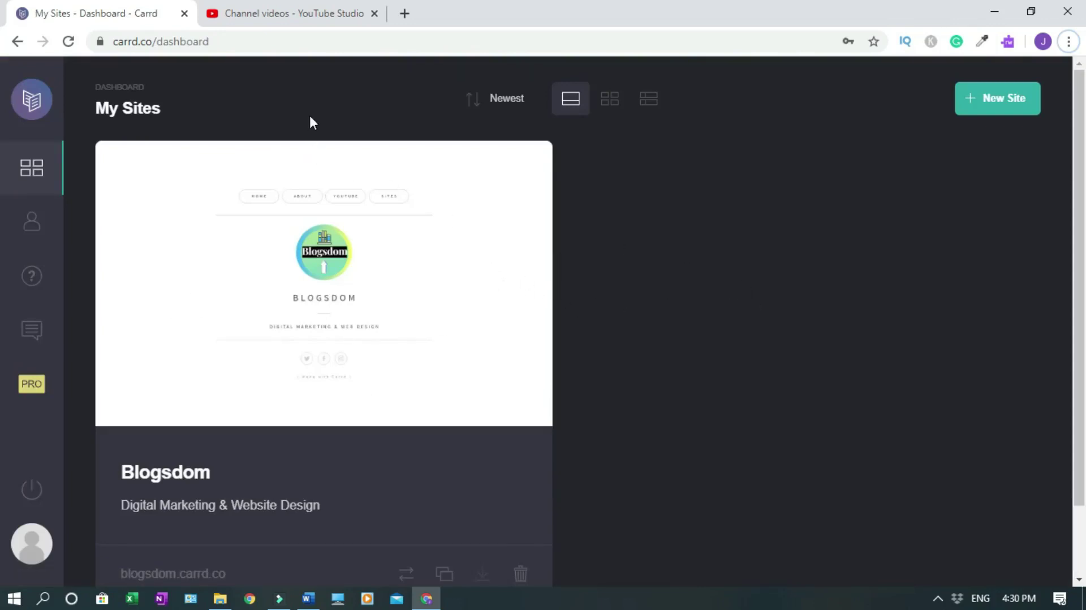
- Start a new site, filter to Landing templates, and preview then close Template #4's demo
click(1003, 100)
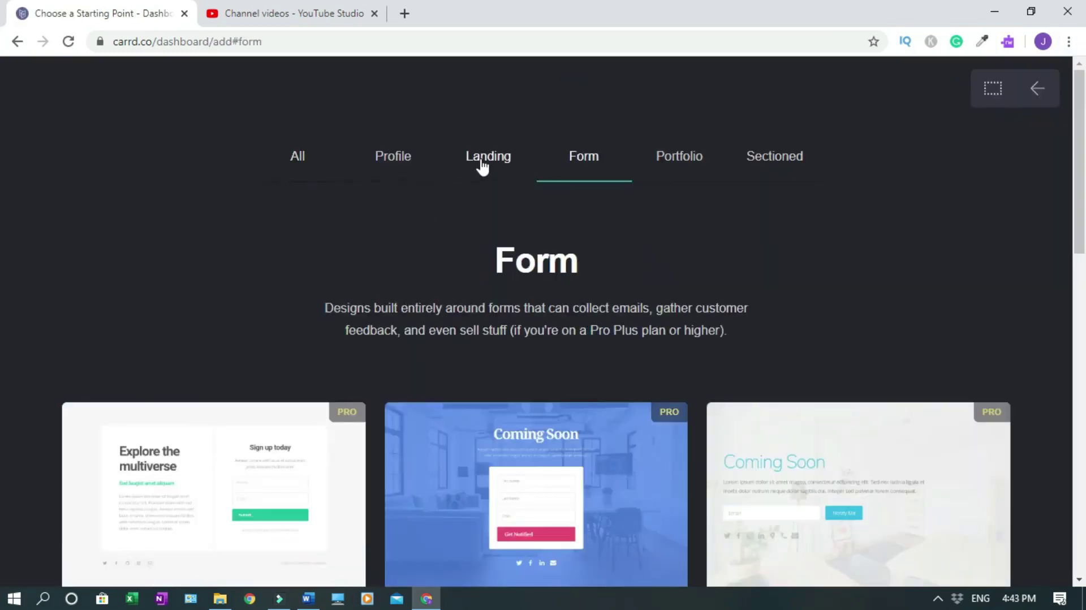
click(482, 166)
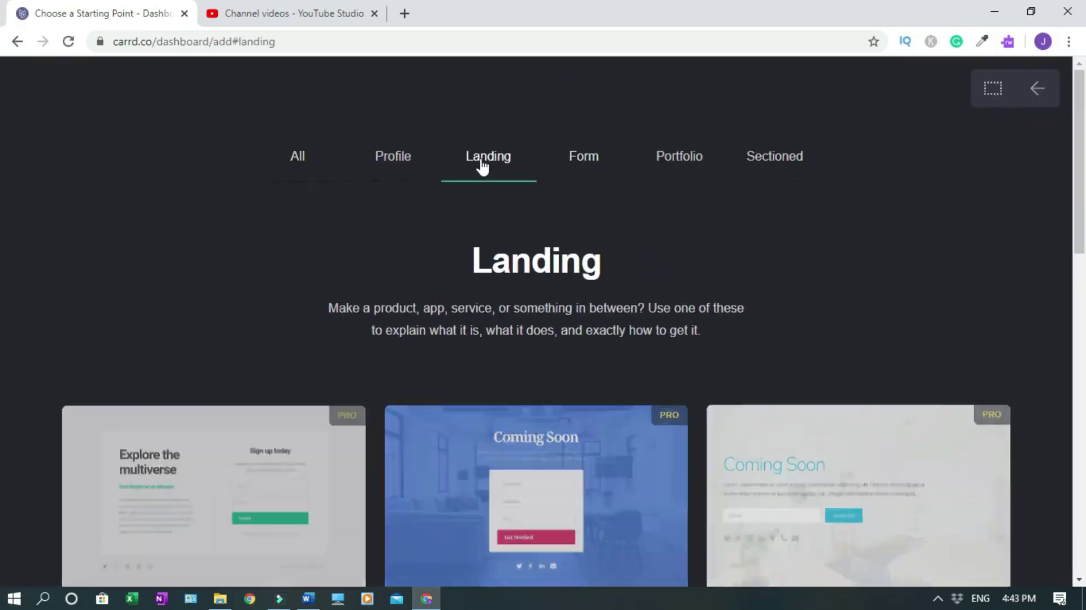
scroll(0, 227, down, 10)
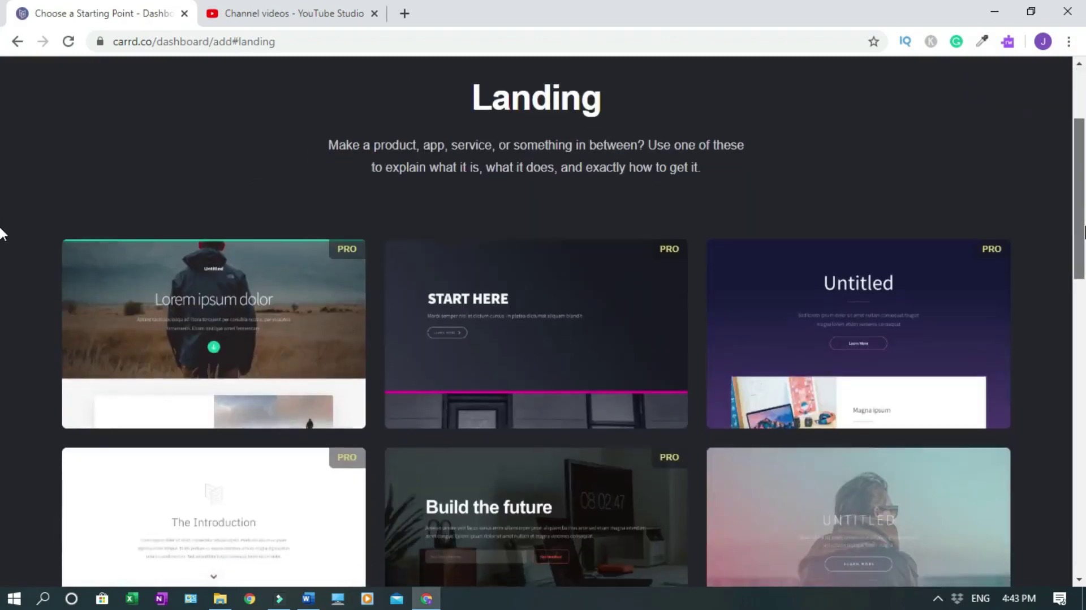
scroll(0, 362, up, 1)
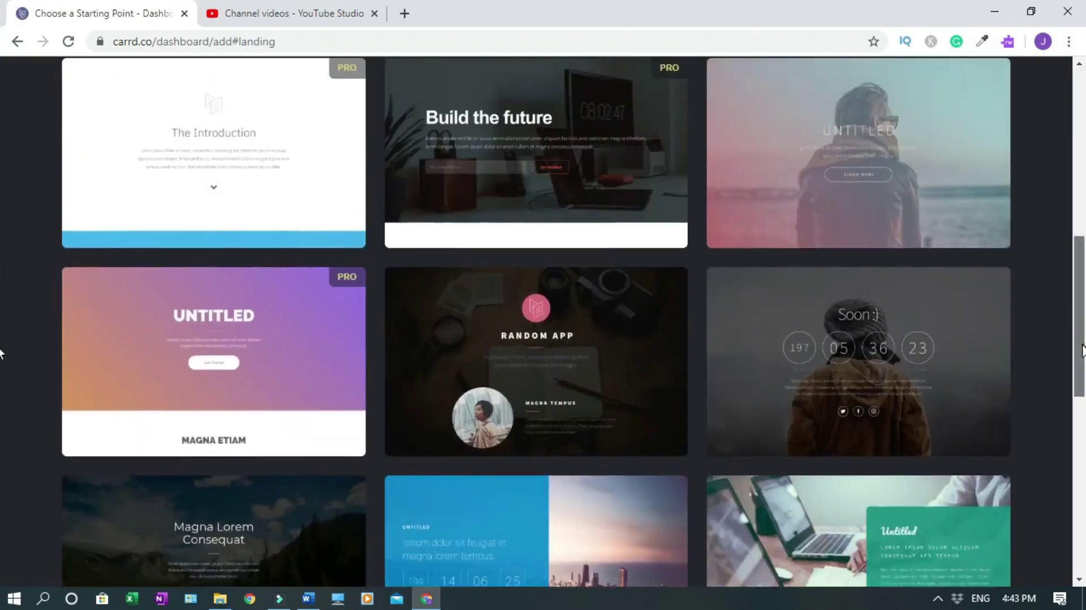
scroll(0, 452, down, 10)
mouse_move(642, 400)
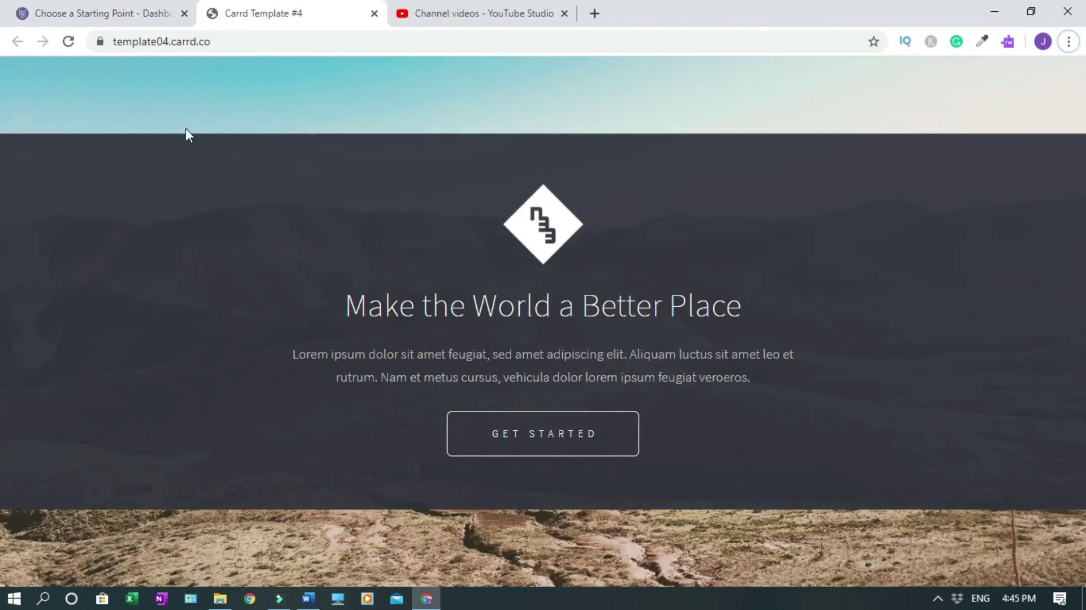
click(375, 13)
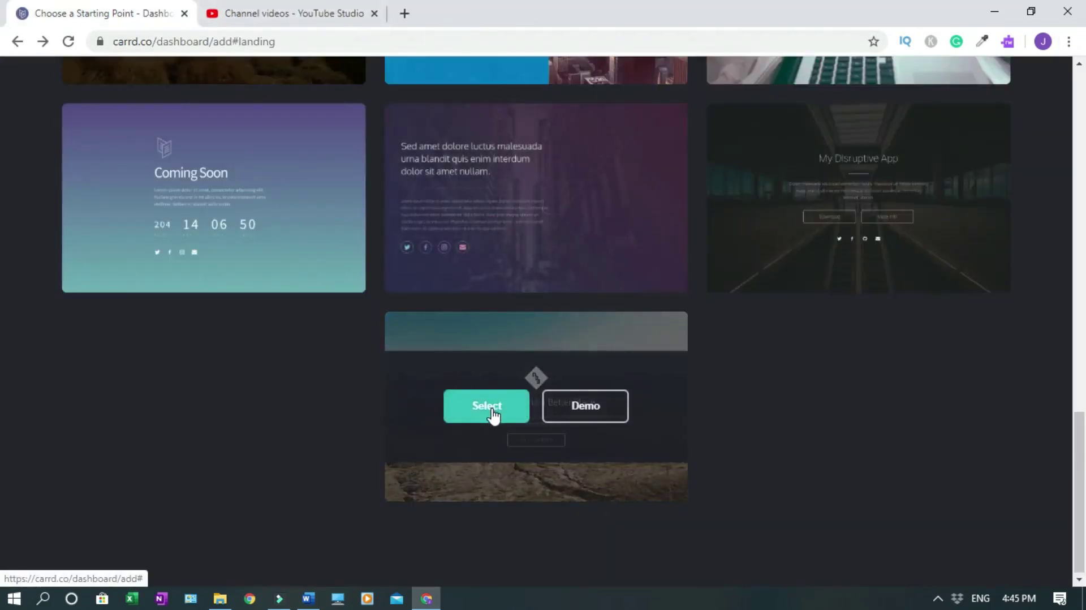
- Start a site from the Make the World a Better Place template and upload Blogsdom logo.png
click(492, 408)
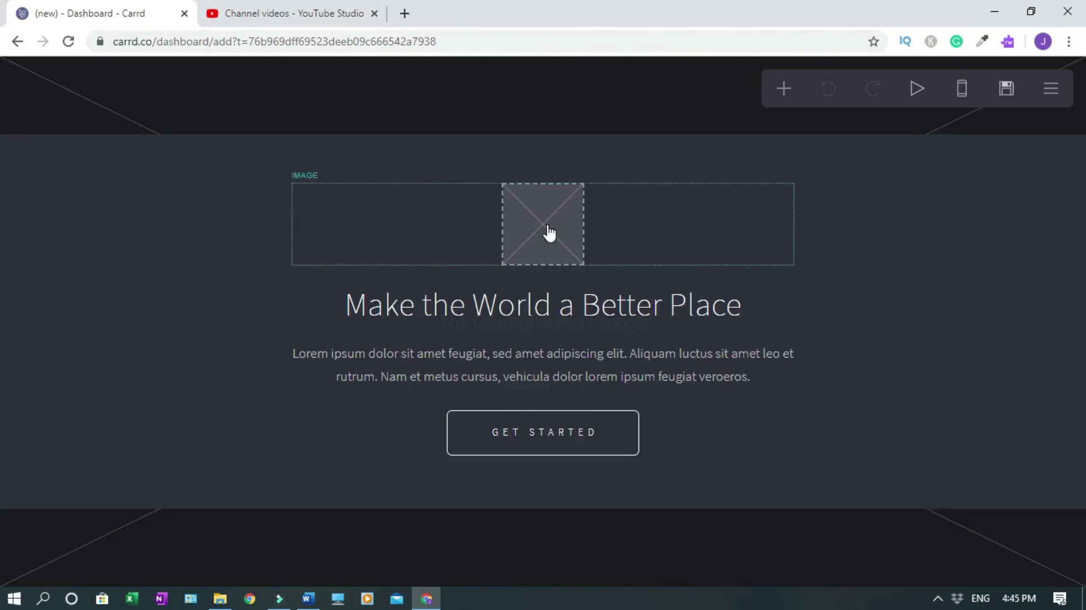
click(531, 233)
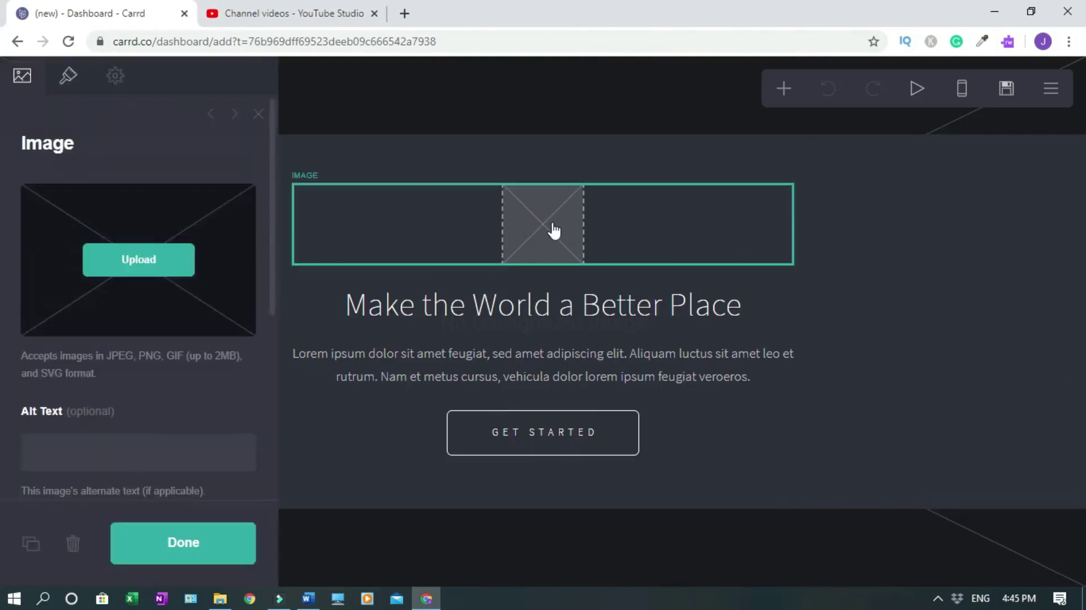
click(147, 262)
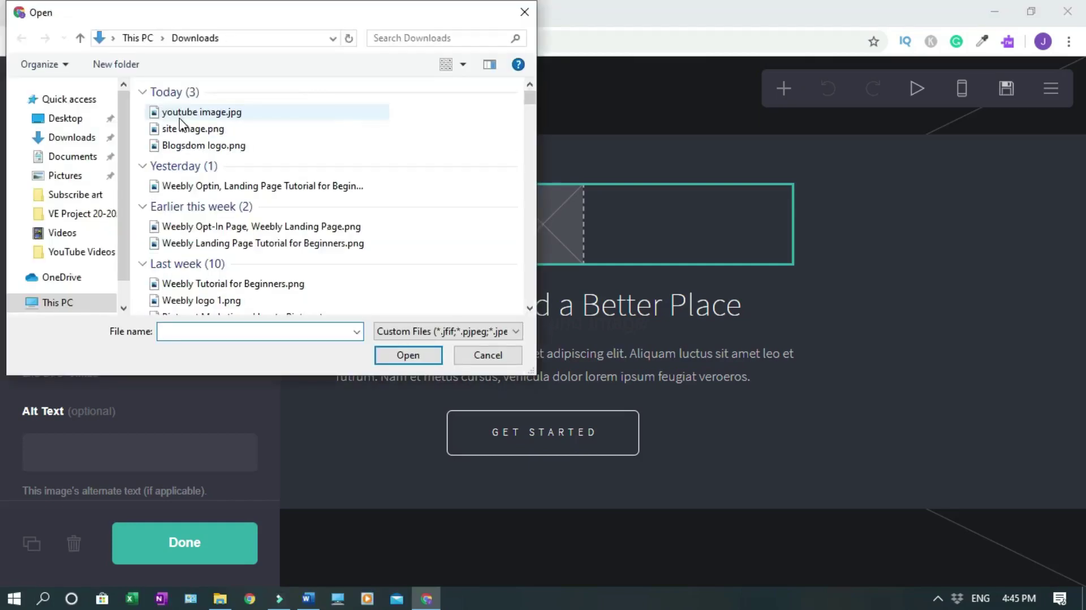
click(189, 146)
click(409, 355)
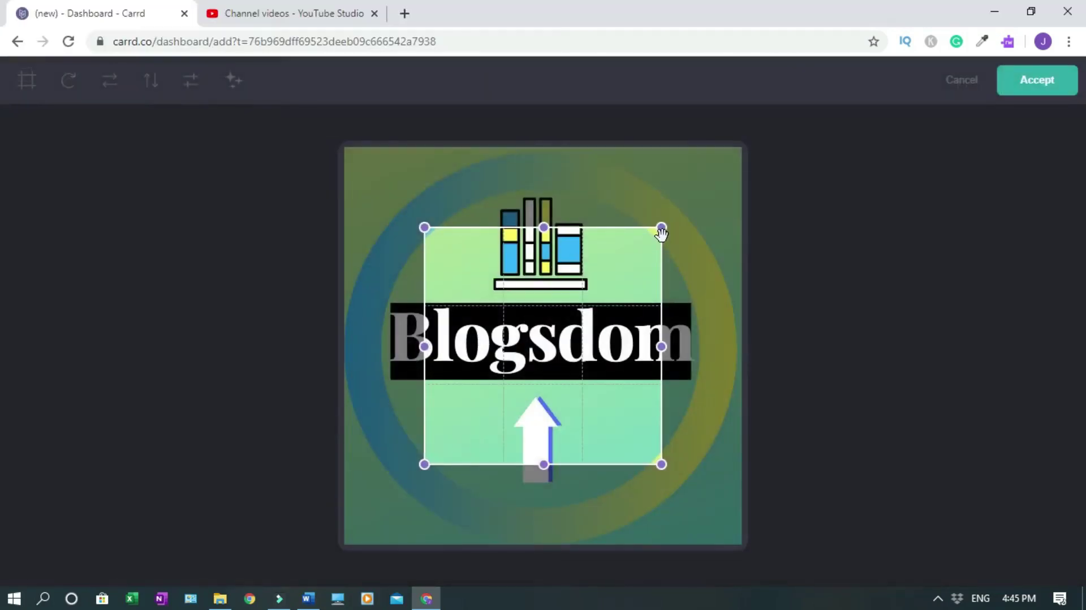
- Enlarge the crop box to cover the whole Blogsdom logo and accept it
drag(661, 228, 662, 225)
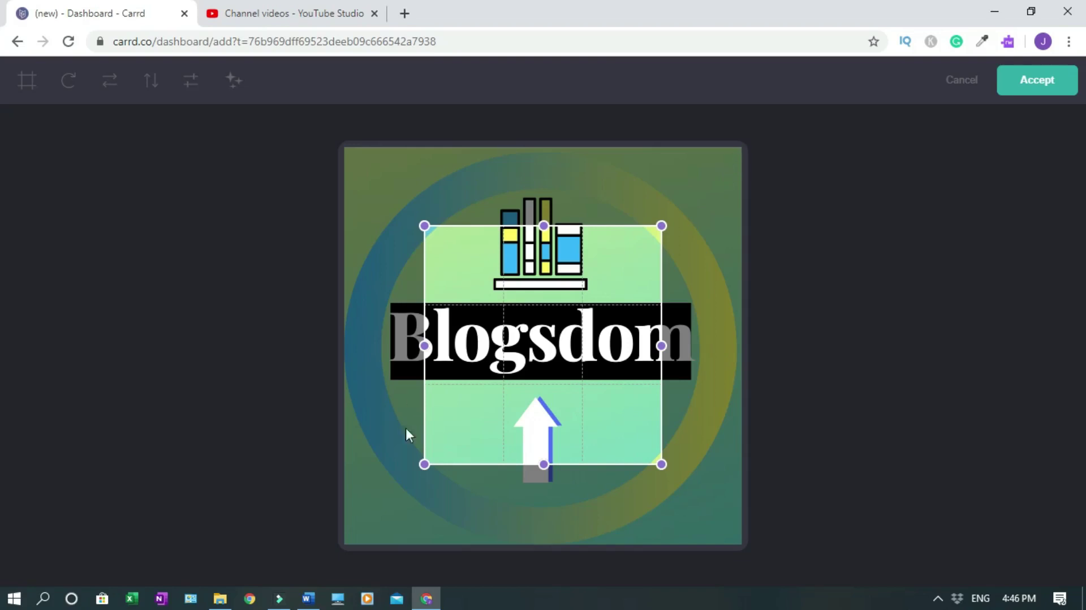
drag(424, 465, 344, 546)
drag(661, 227, 743, 150)
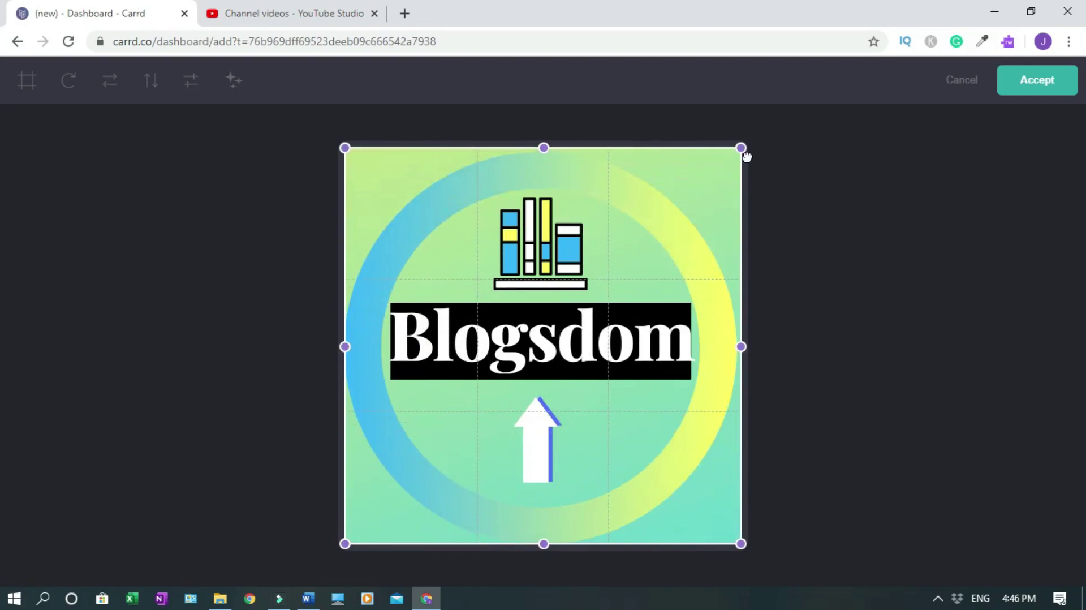
click(1036, 83)
click(186, 544)
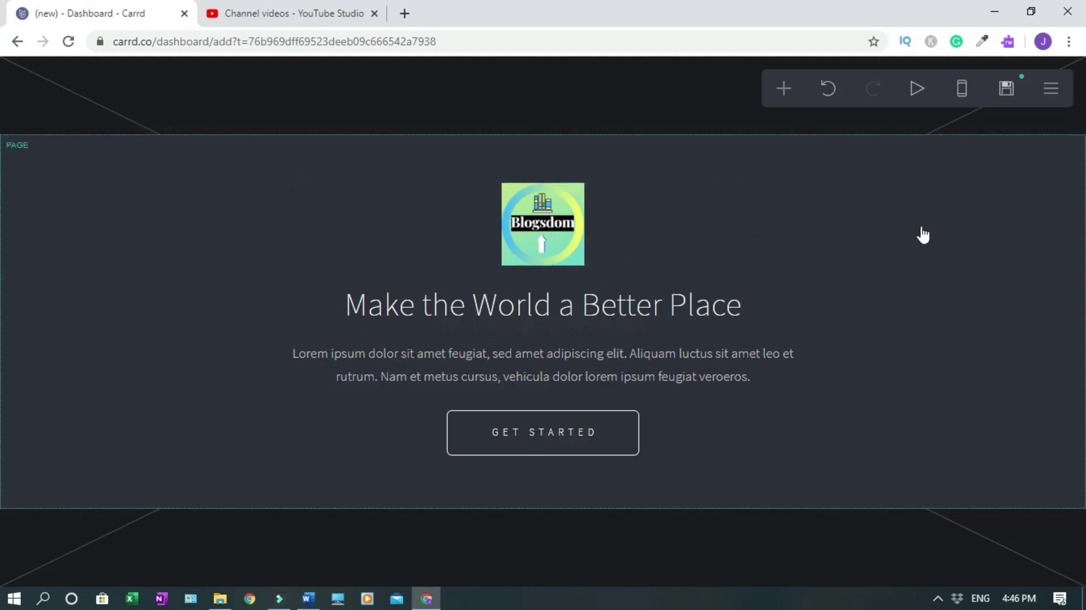
- Change the headline to 'Make Money On YouTube Without 4,000 Hours and 1,000 Subcribers!' wrapped in ** for bold
click(573, 310)
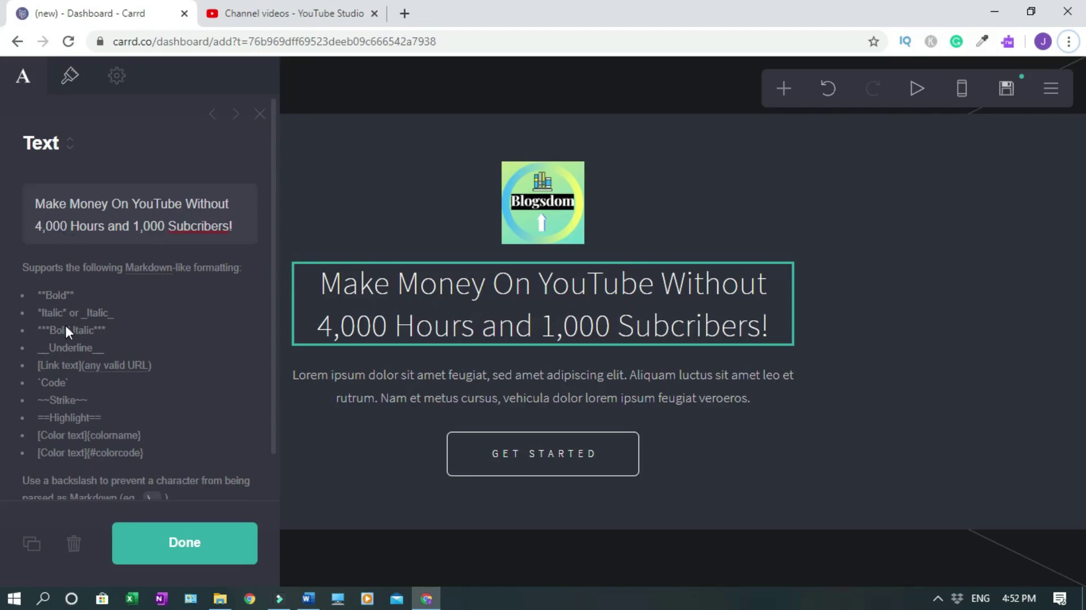
click(36, 203)
text(**)
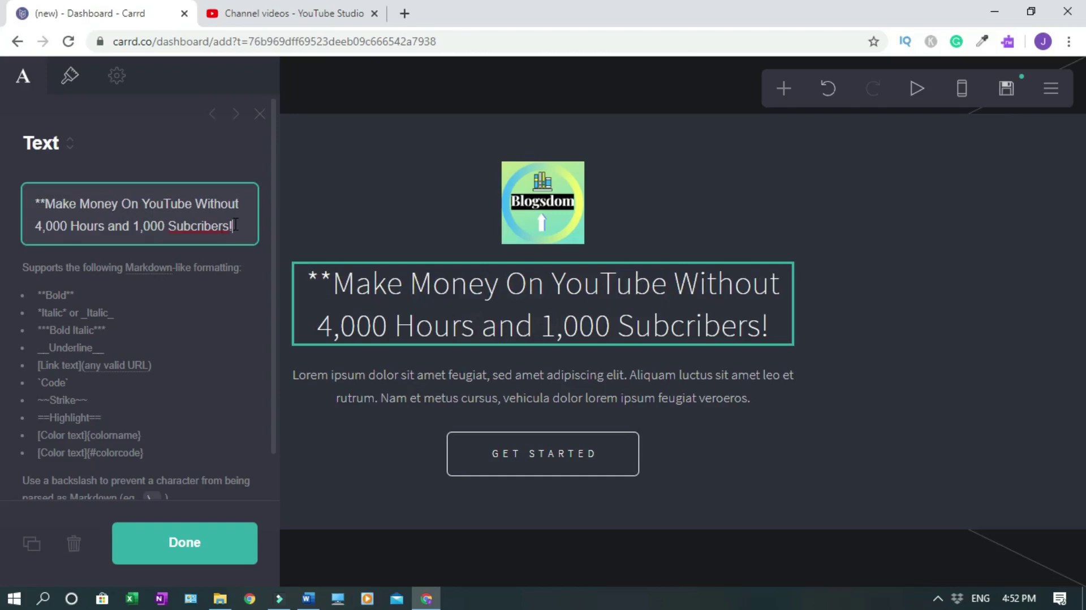
text(**)
click(203, 546)
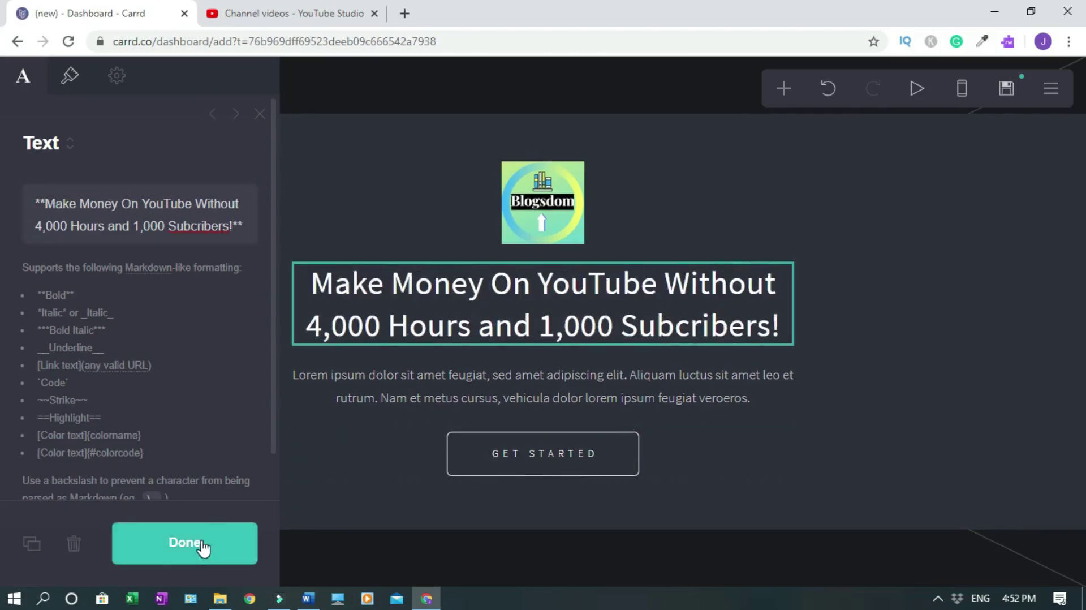
- Rewrite the paragraph as 'This is Legit, and It's Called Affiliate Marketing. Watch the Video Bellow!' in bold
click(580, 391)
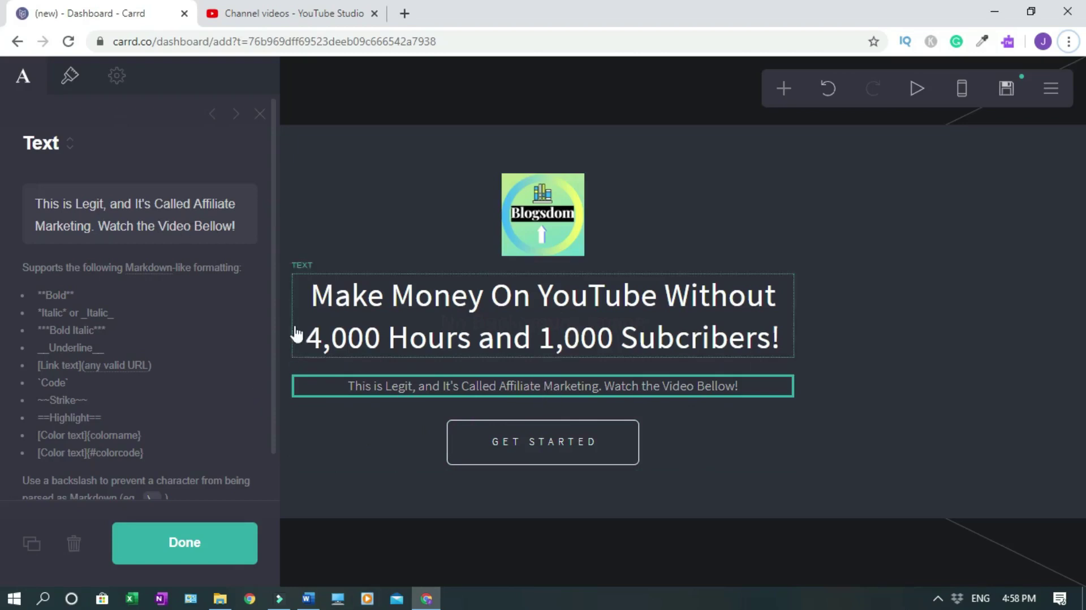
click(36, 201)
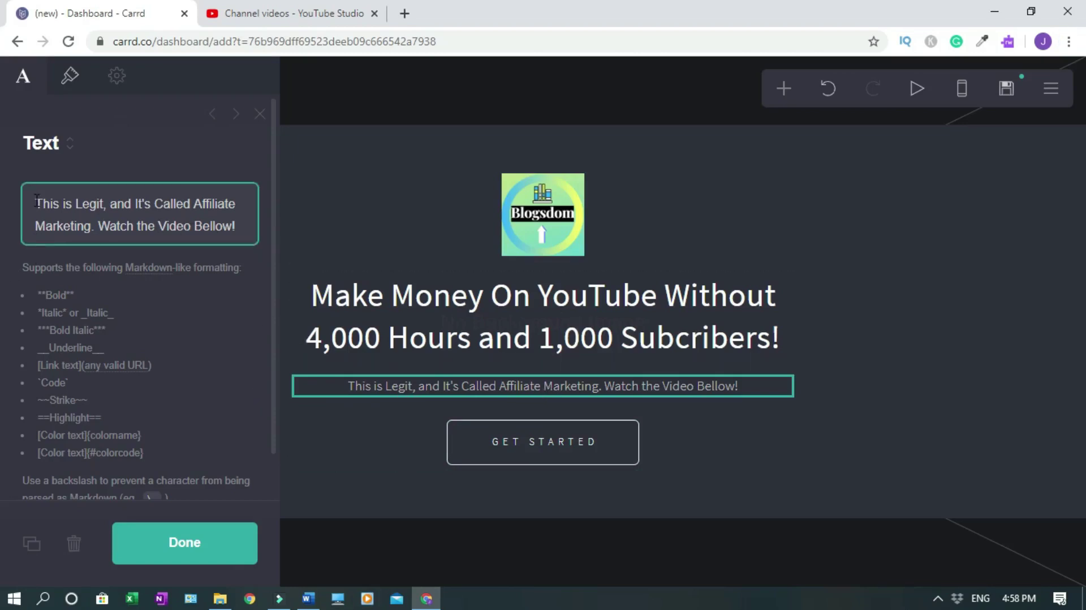
text(**)
click(84, 245)
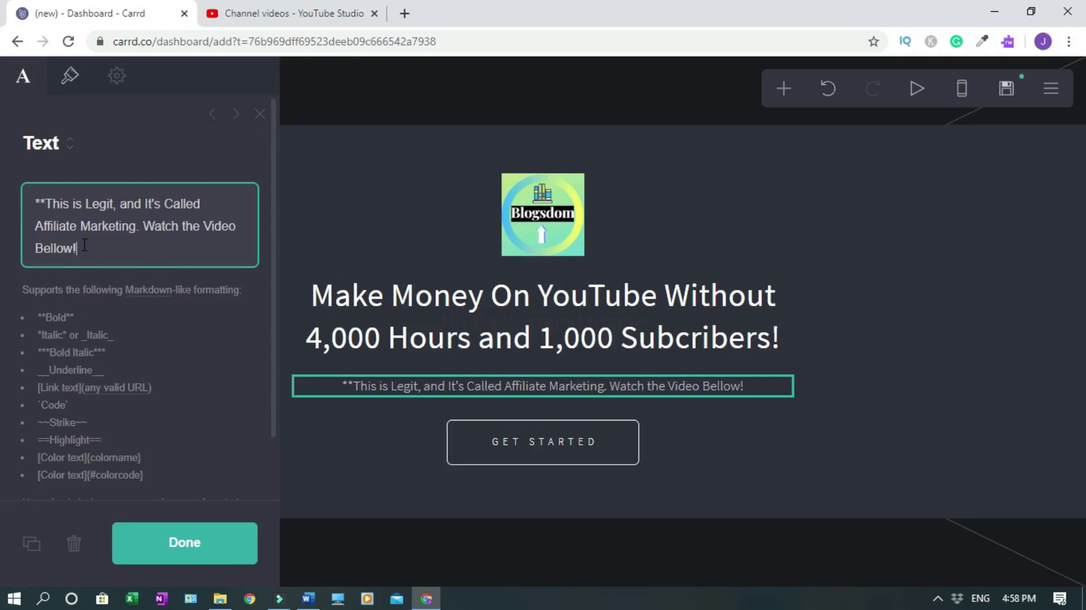
text(**)
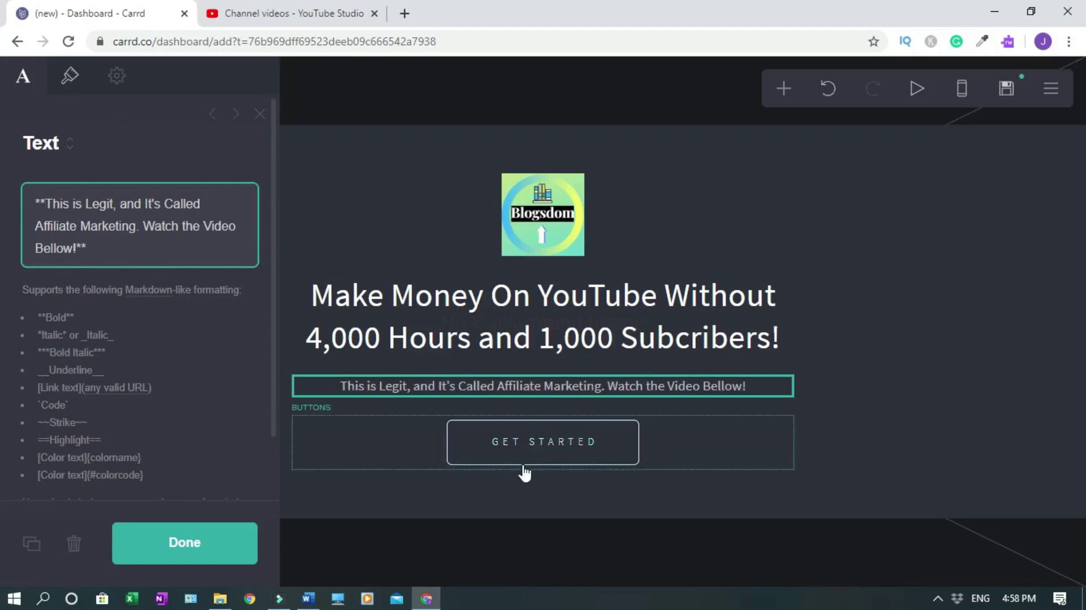
click(203, 528)
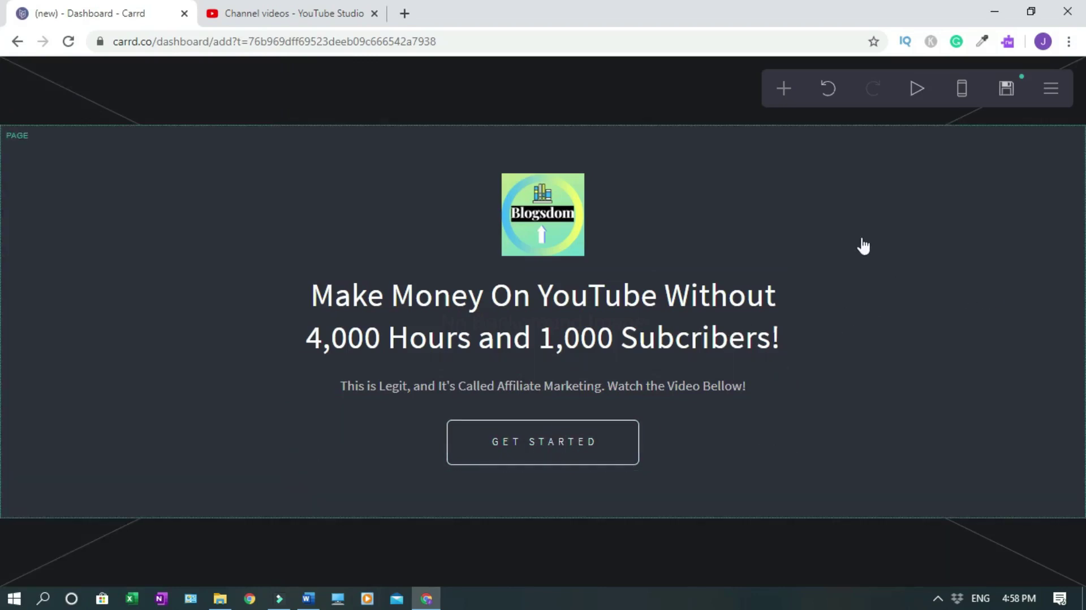
- Add a Video element above the Get Started button embedding youtu.be/4vhsQcl-I5Q via link
click(782, 95)
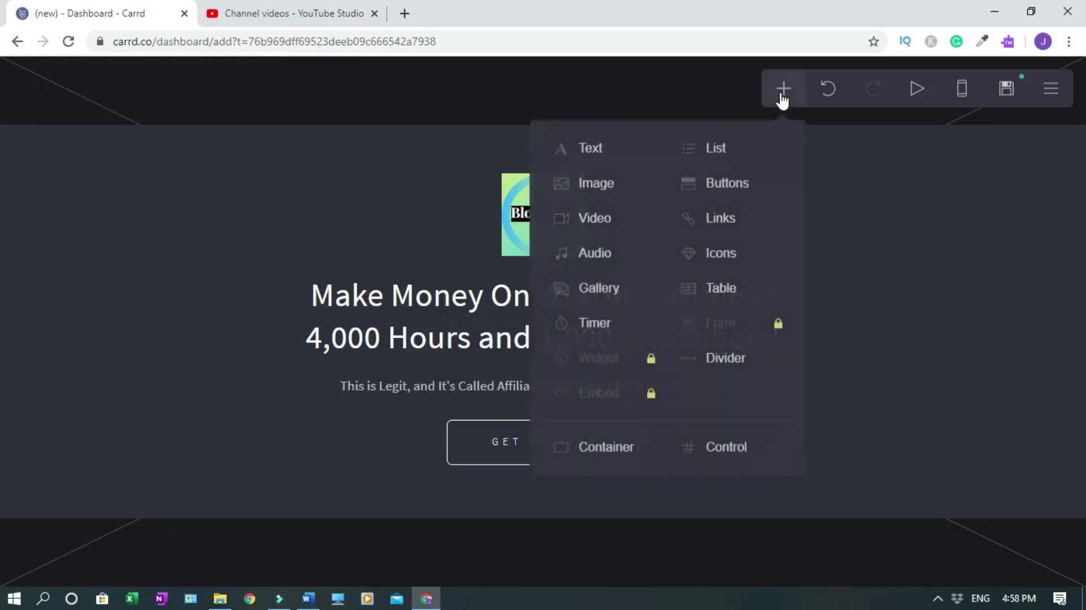
click(614, 218)
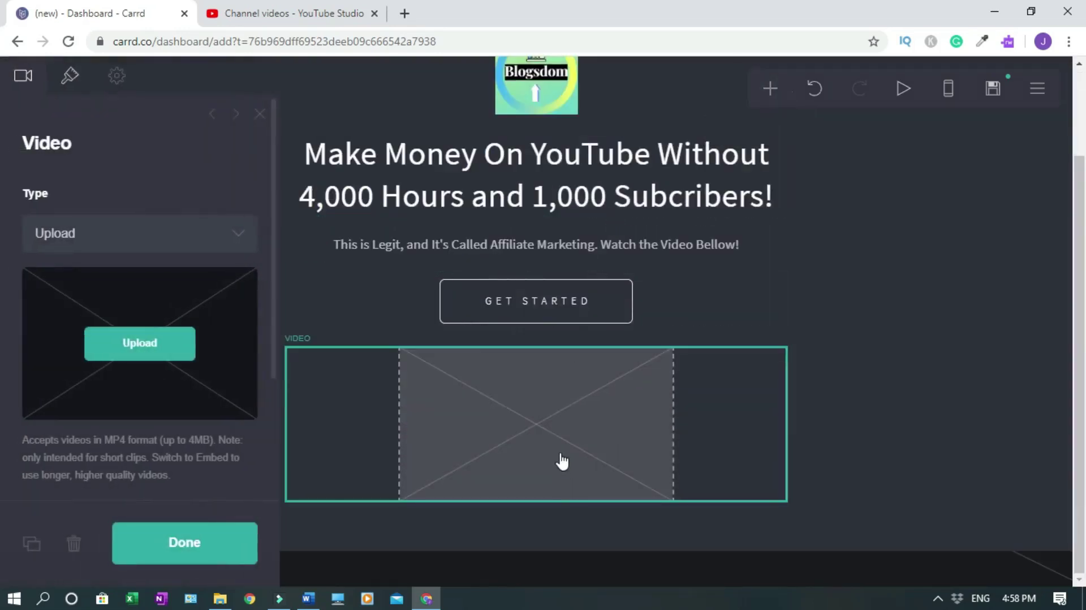
drag(562, 461, 589, 290)
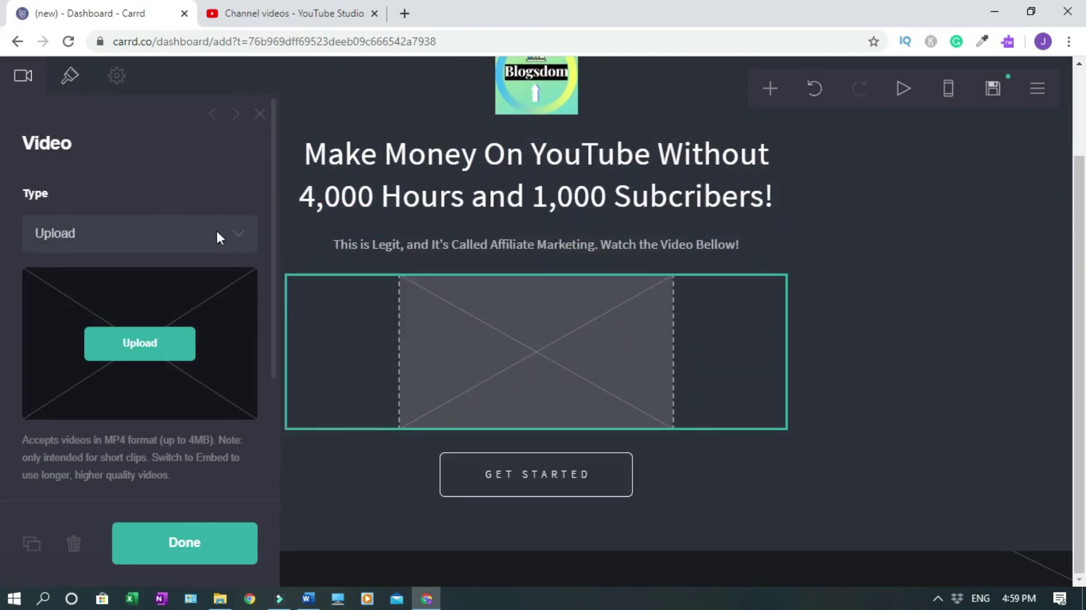
click(236, 233)
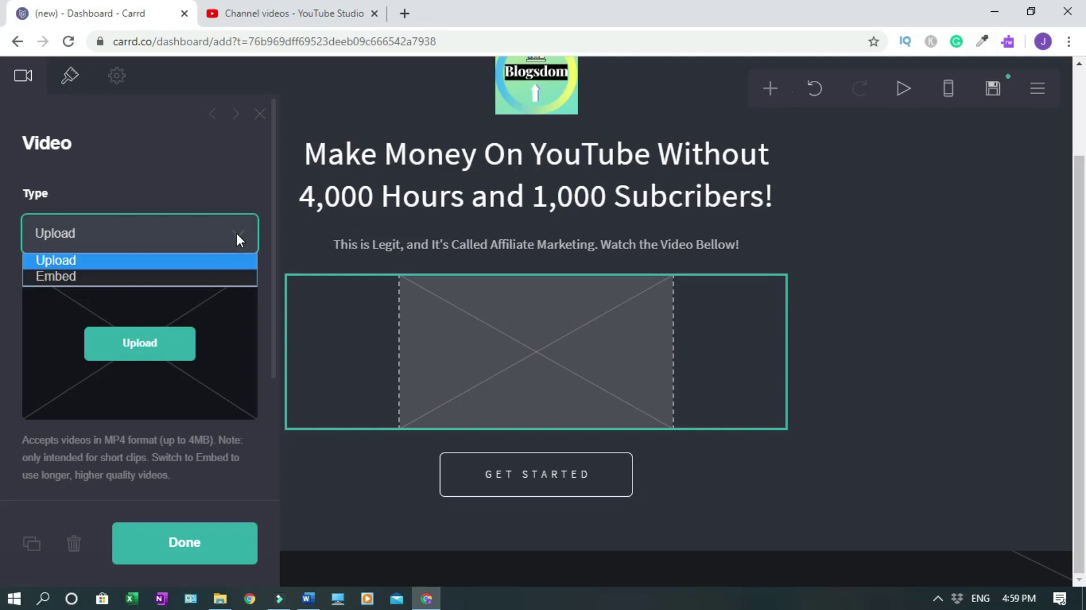
click(100, 277)
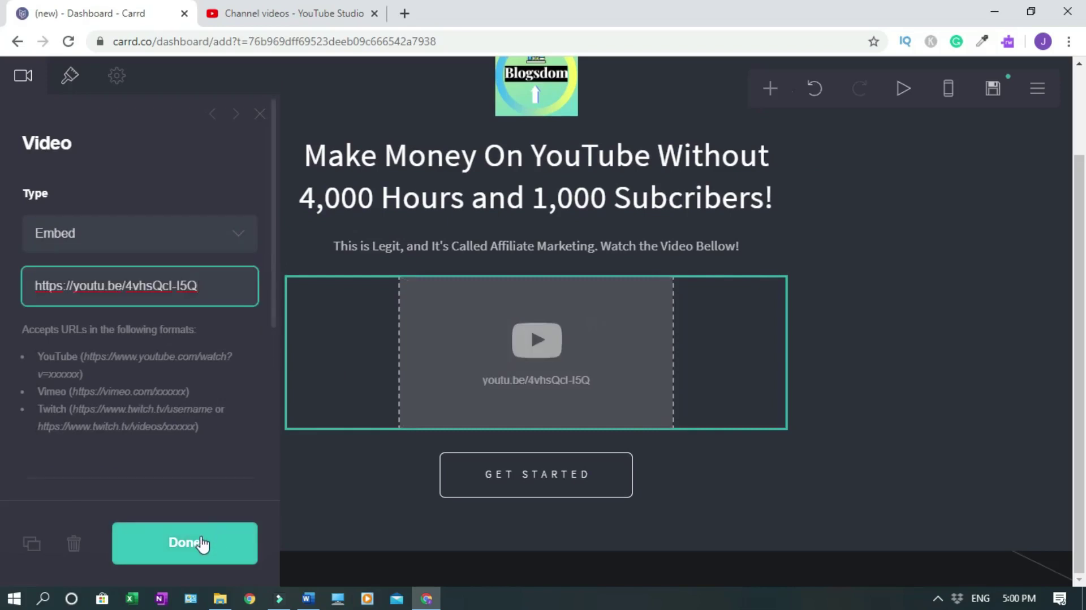
click(209, 543)
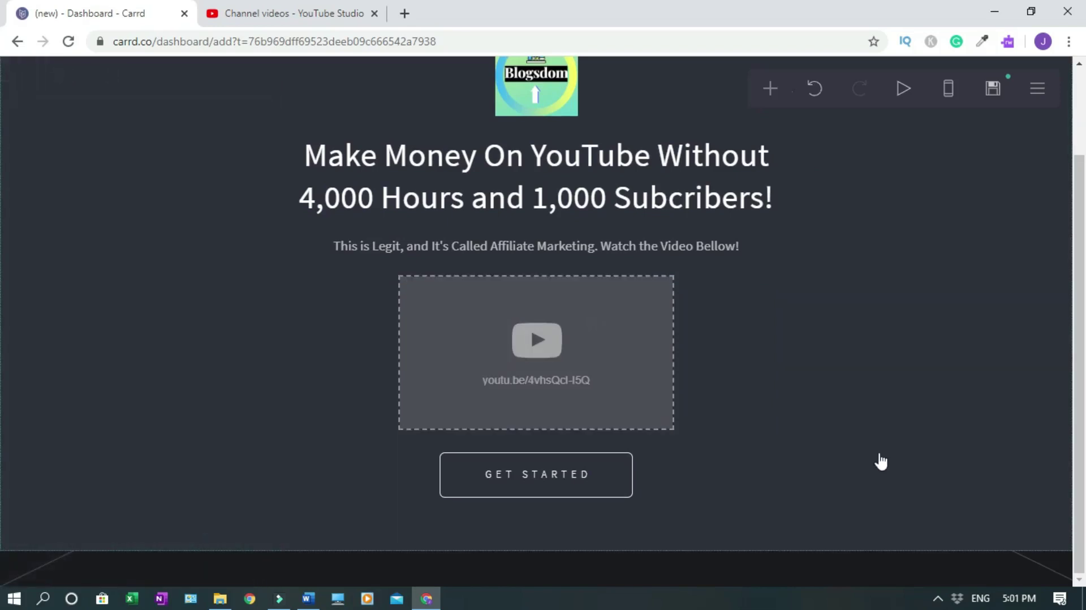
click(595, 492)
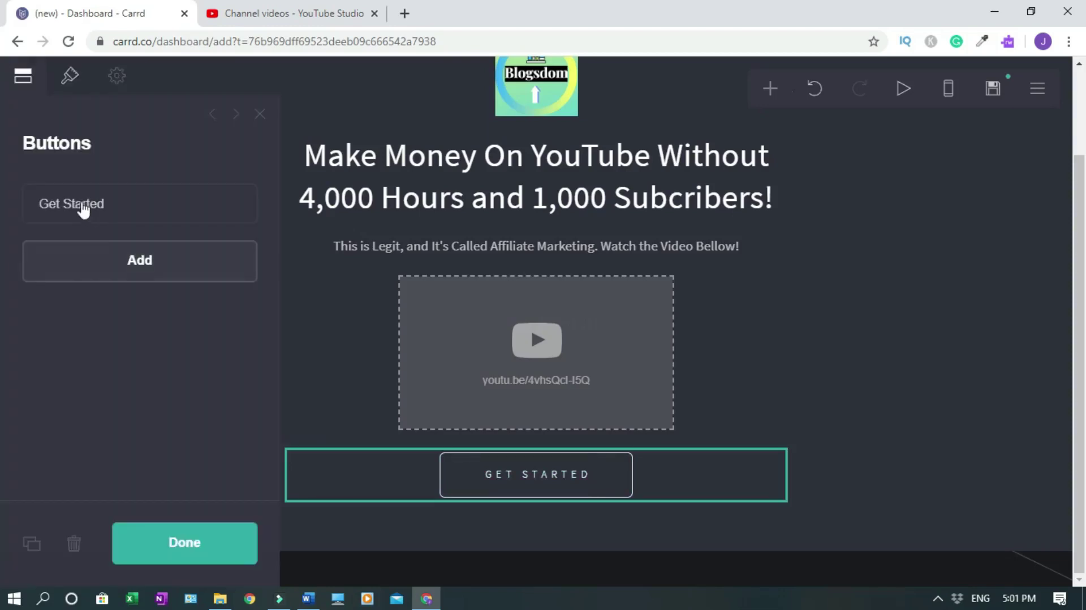
click(82, 206)
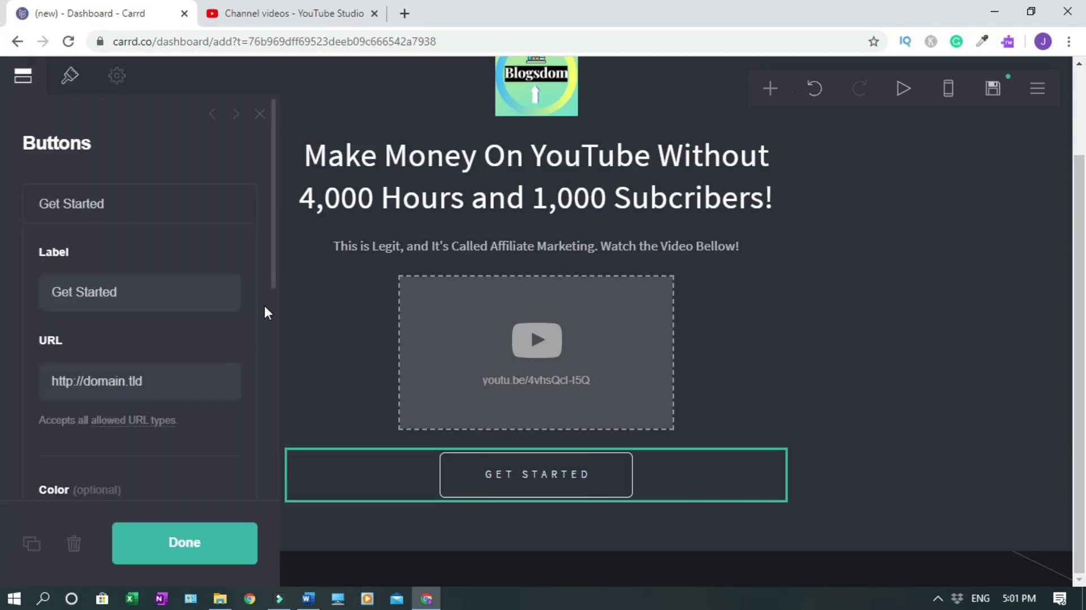
scroll(274, 260, down, 2)
double_click(100, 285)
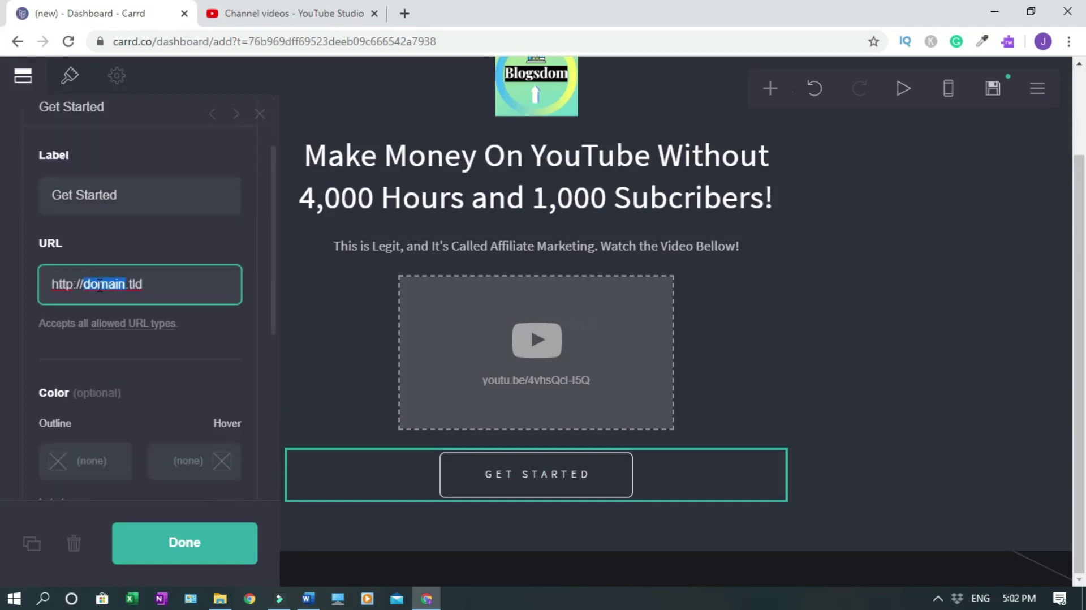
triple_click(99, 286)
text(ht)
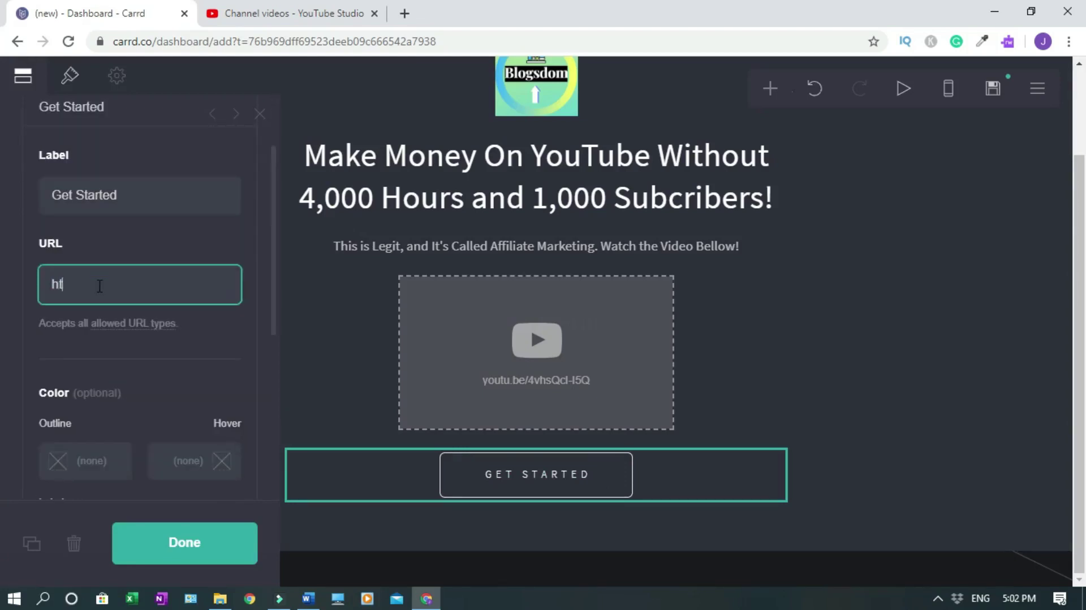
text(tps://blogsdom.com)
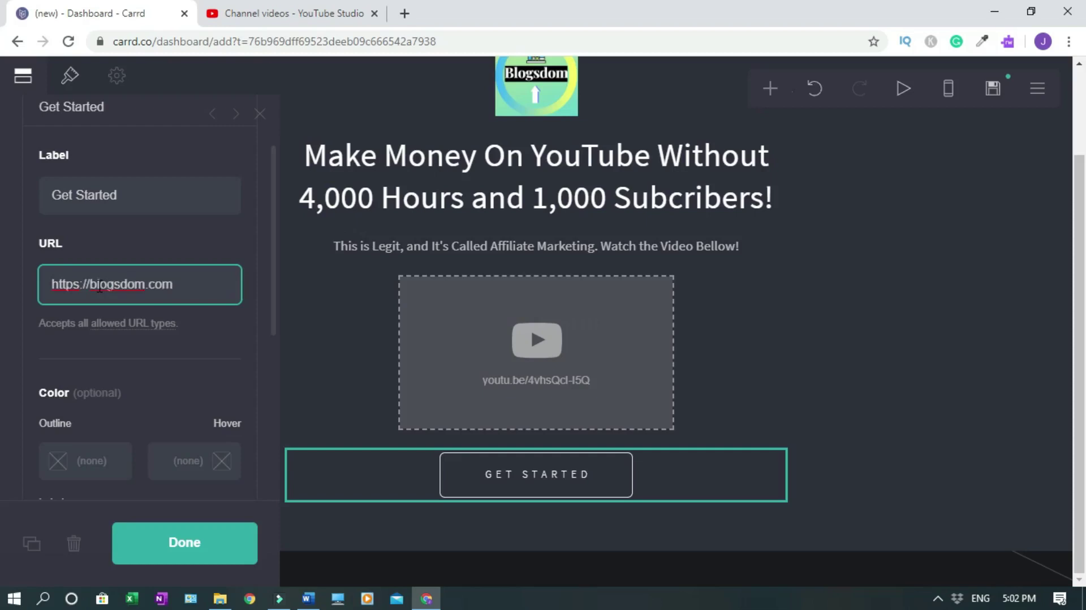
text(/youtube)
click(136, 226)
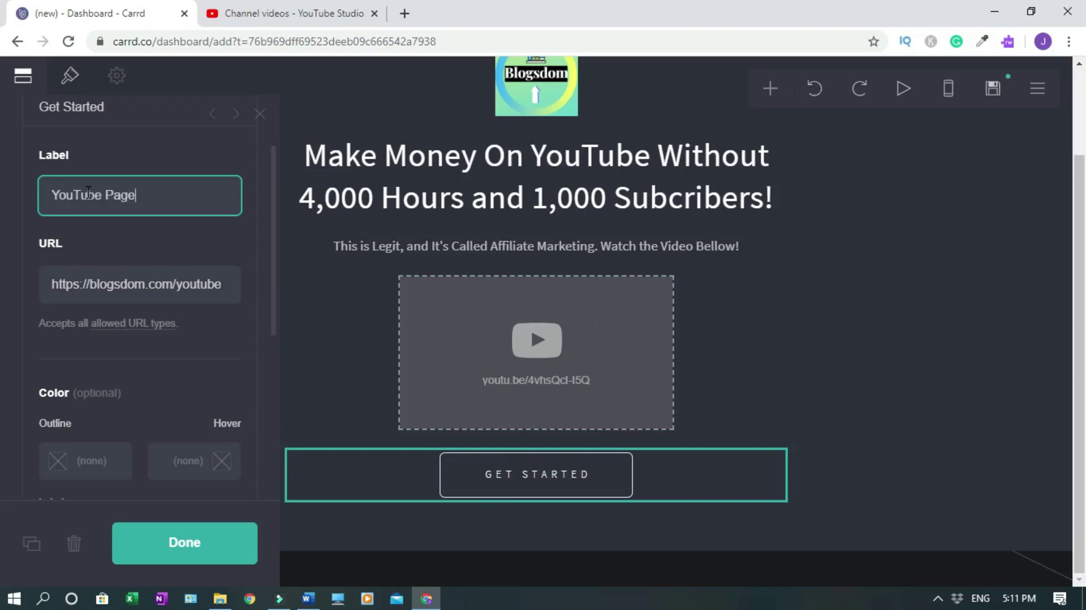
click(185, 544)
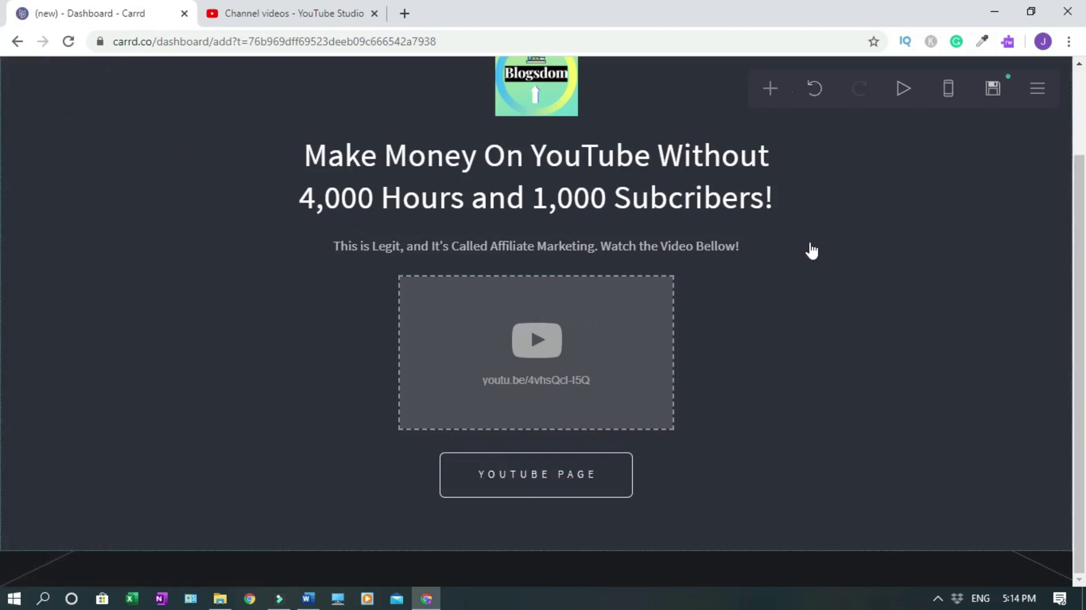
- Browse the add-element list, then open the page Background settings from the site menu
click(770, 90)
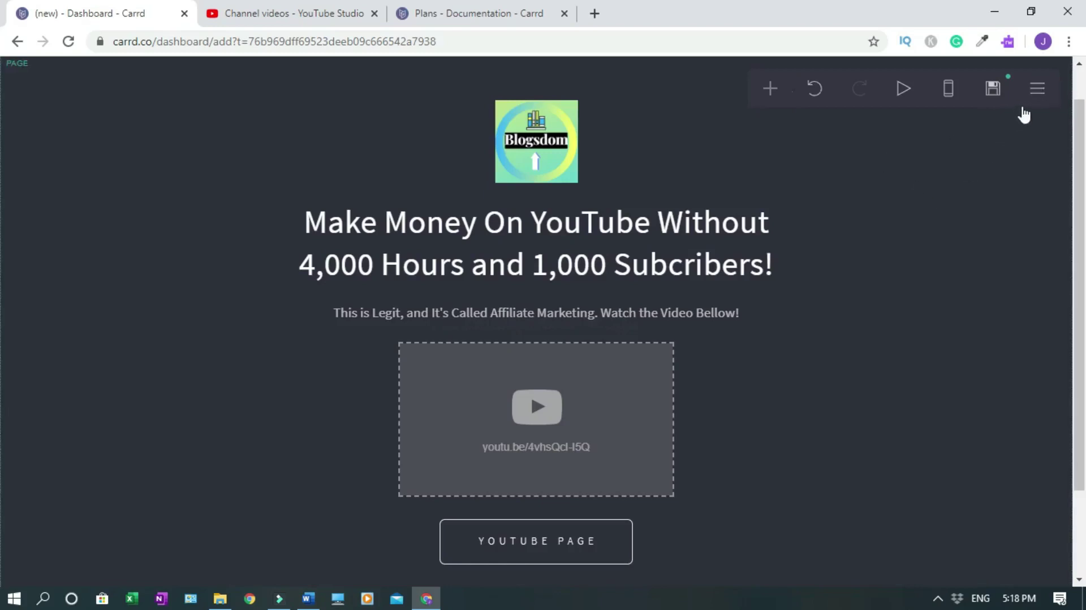
click(1039, 90)
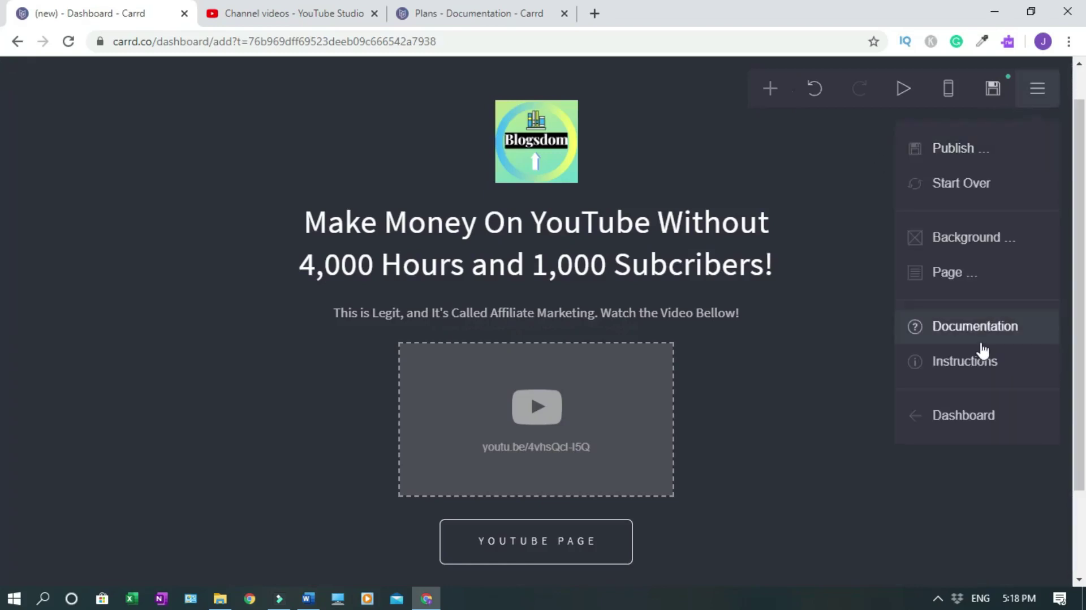
click(987, 247)
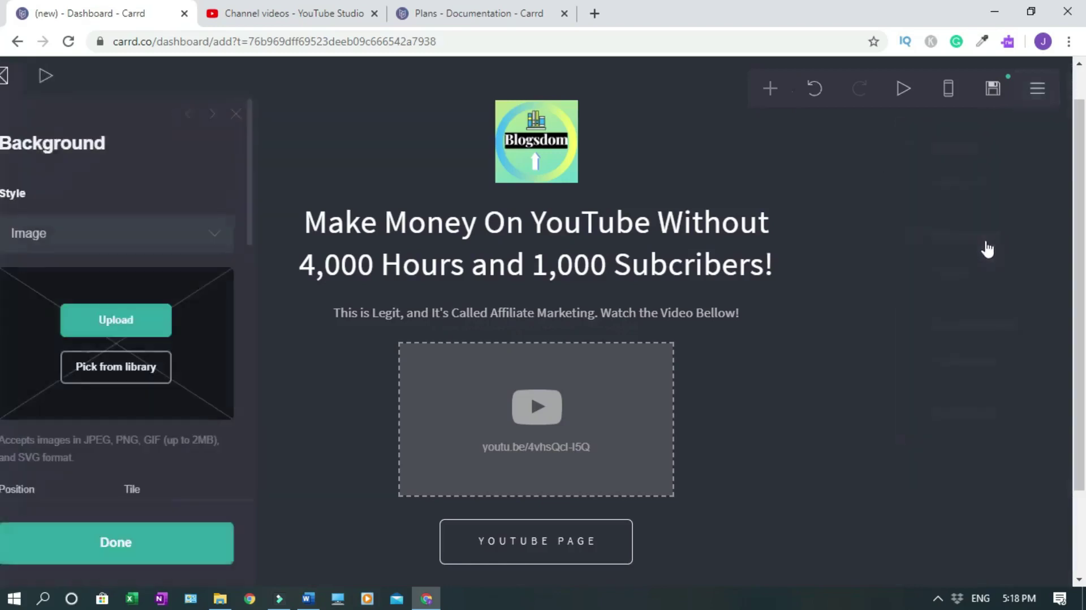
- Set the page background to the grey geometric Ian Cox image from the library
click(153, 373)
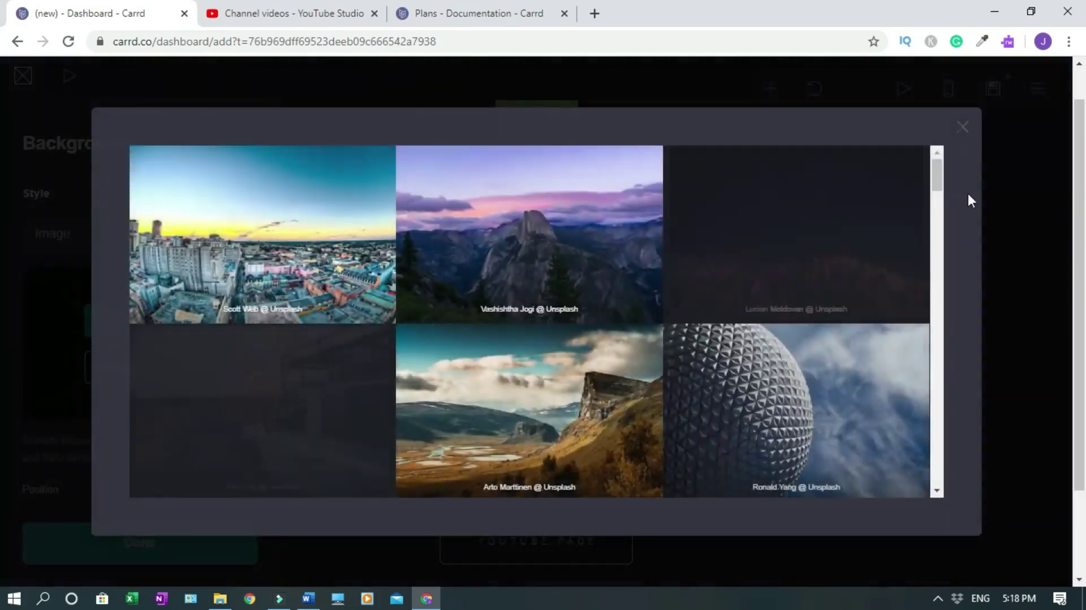
drag(937, 185, 972, 486)
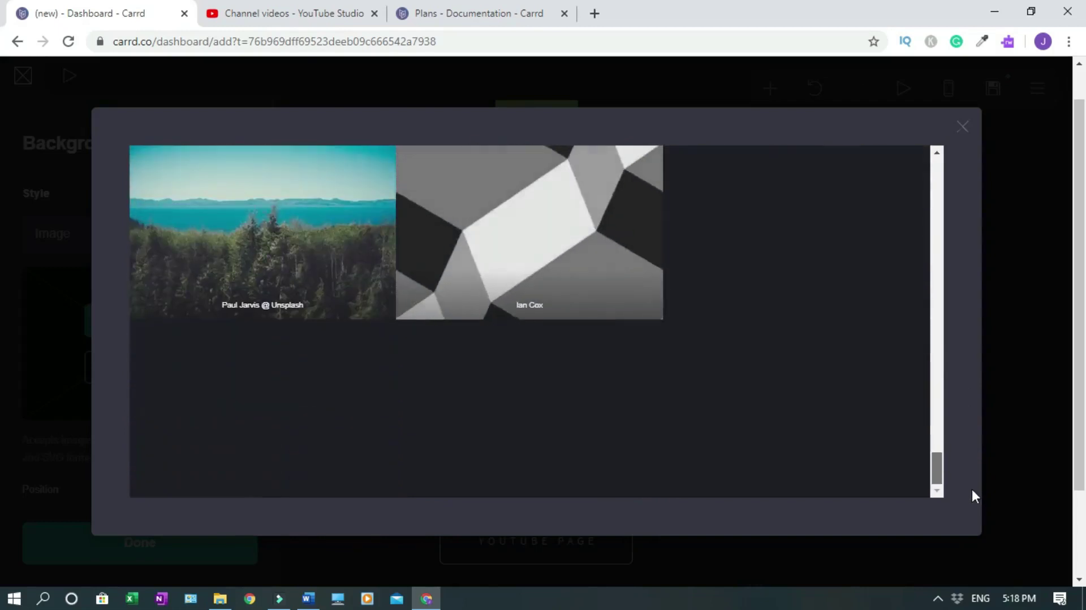
click(479, 251)
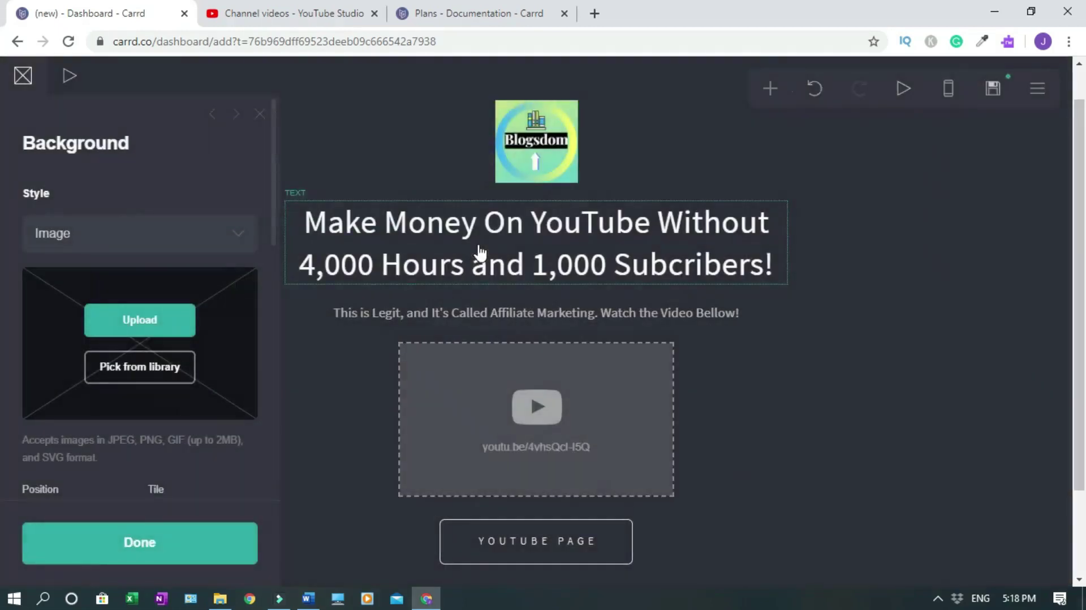
click(170, 557)
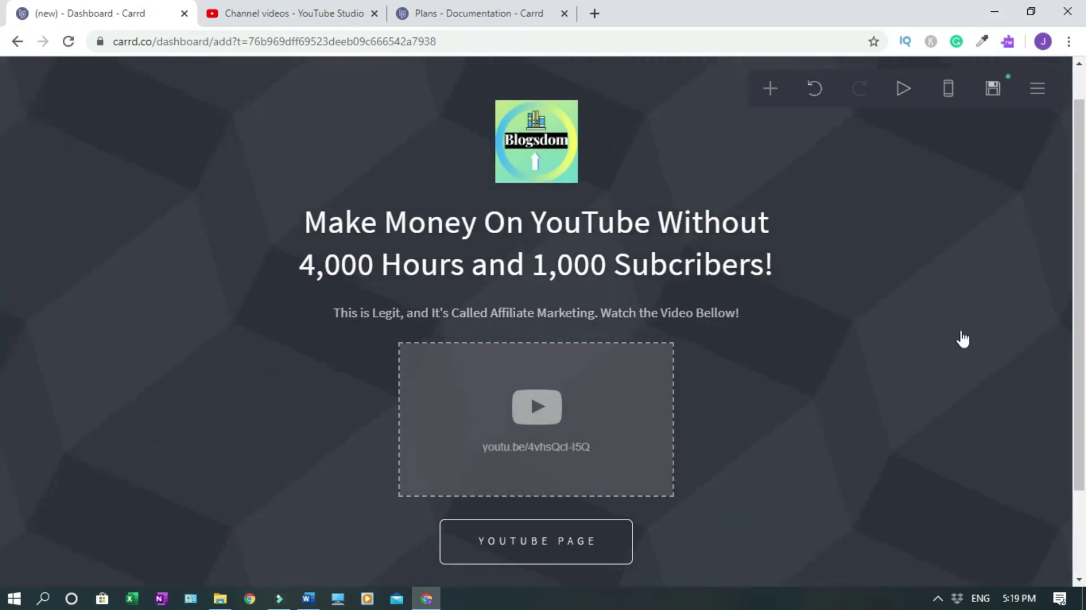
- Delete the placeholder links element below the button
scroll(1, 311, down, 3)
scroll(1075, 170, up, 4)
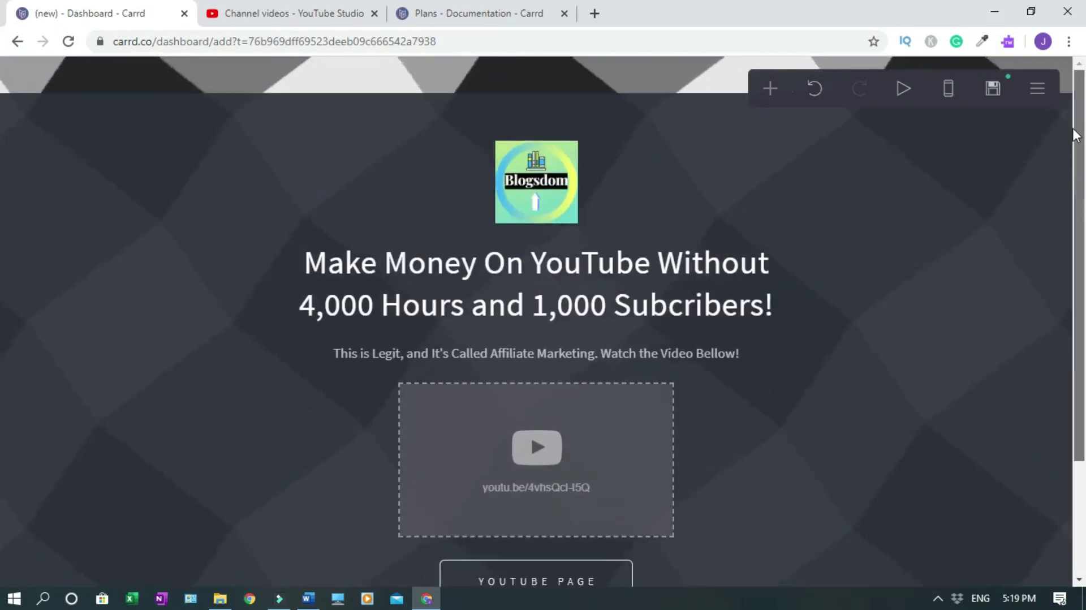
scroll(526, 509, down, 2)
click(498, 526)
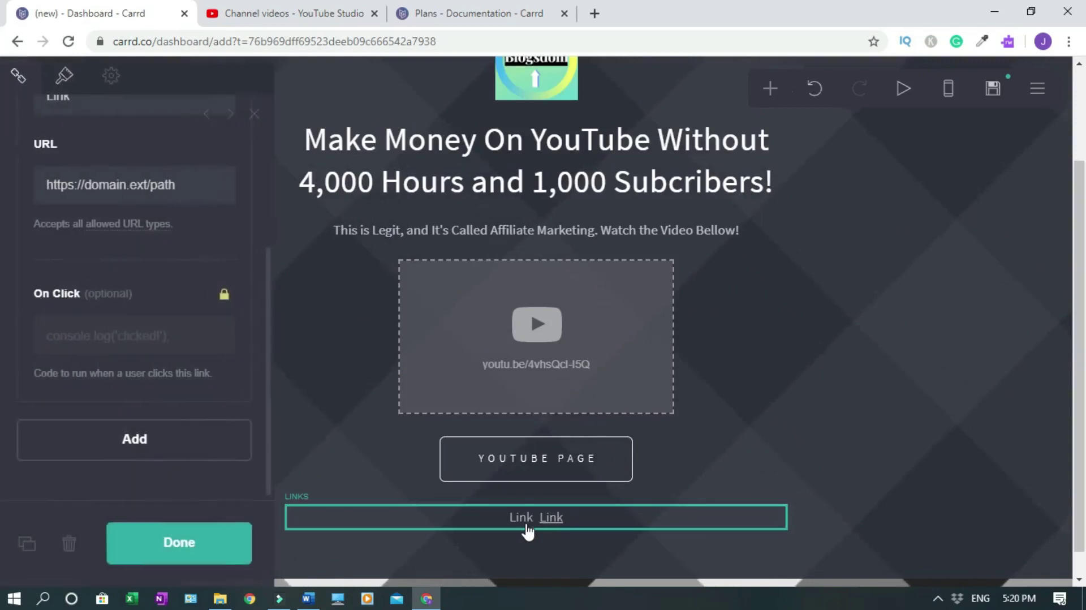
click(74, 545)
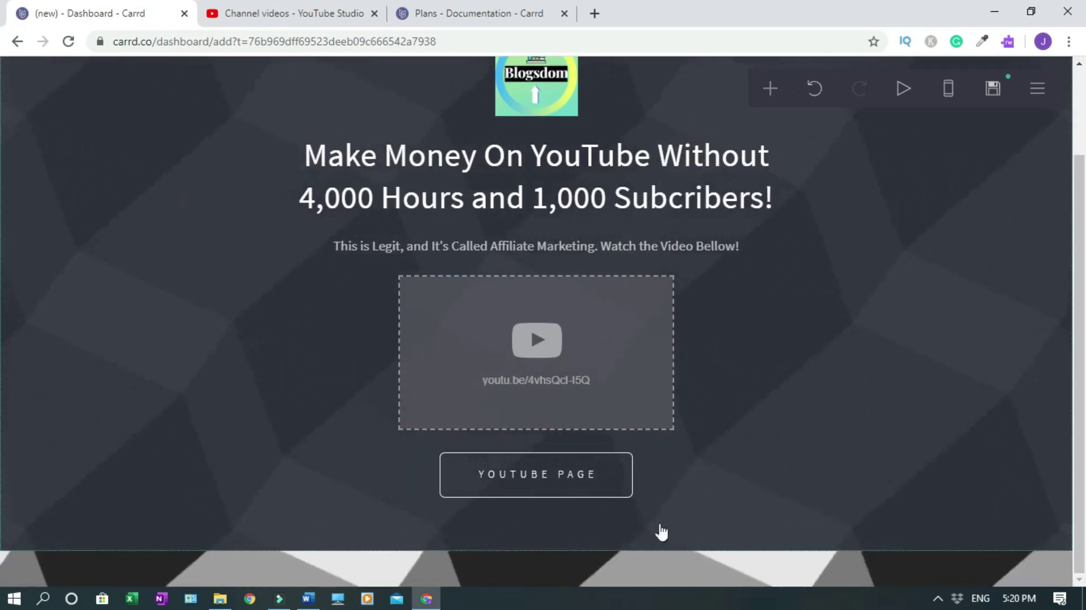
click(776, 89)
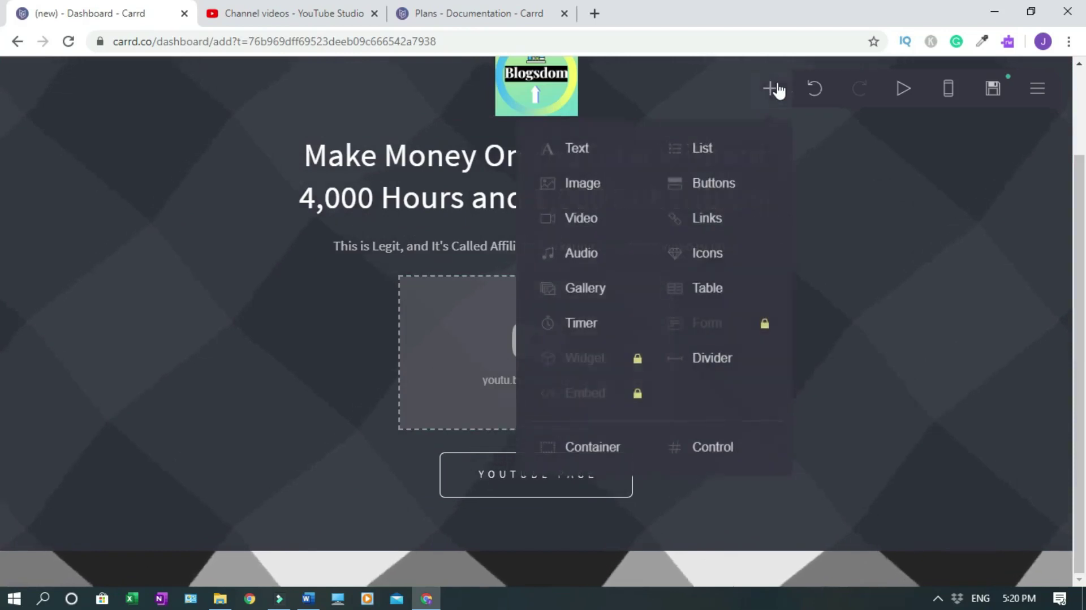
click(581, 150)
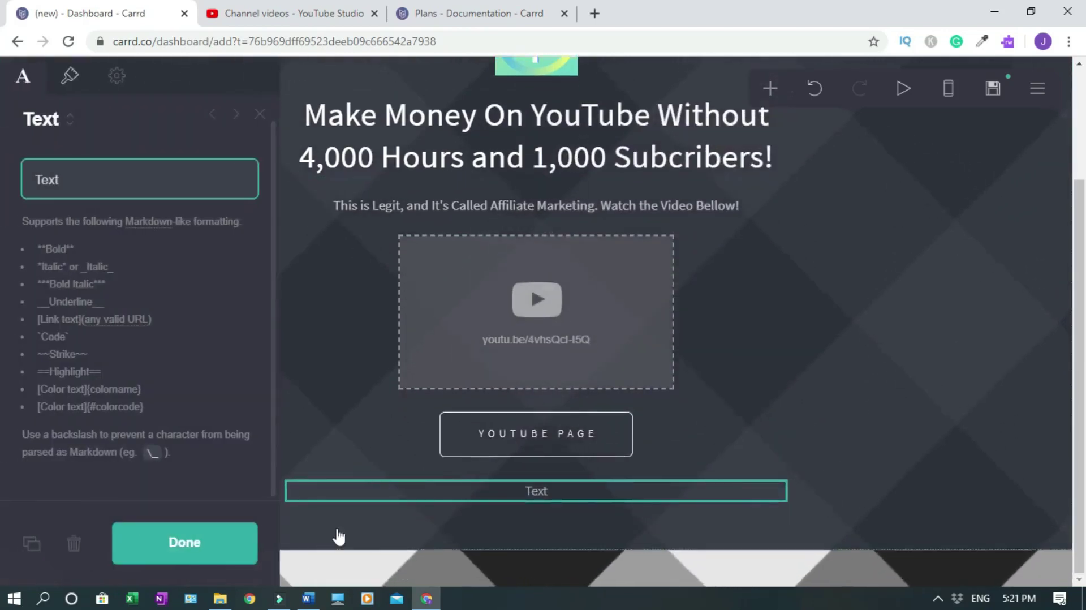
double_click(52, 178)
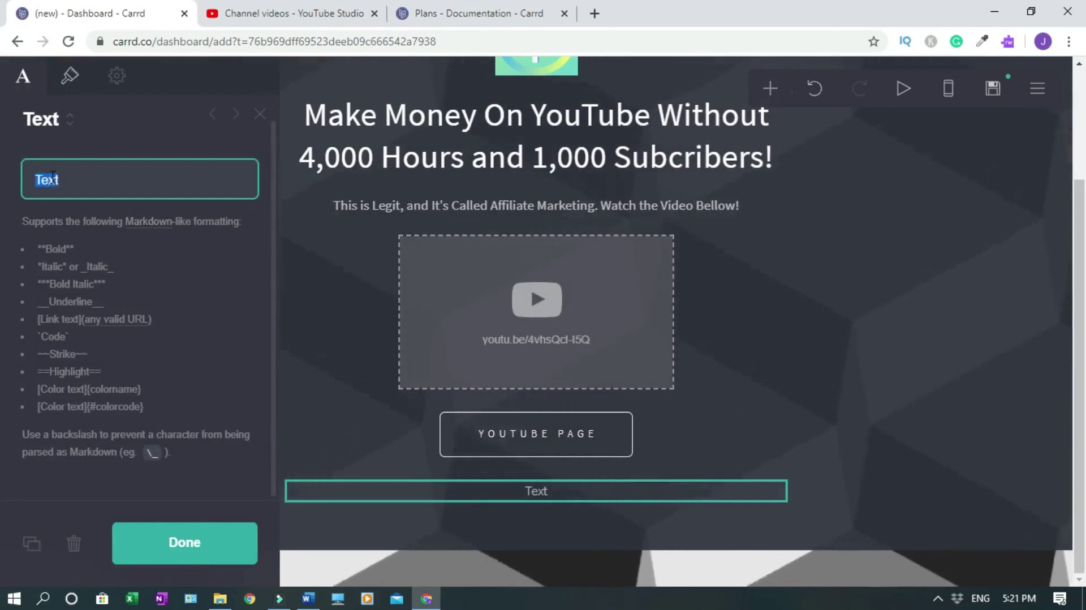
text(Disclai)
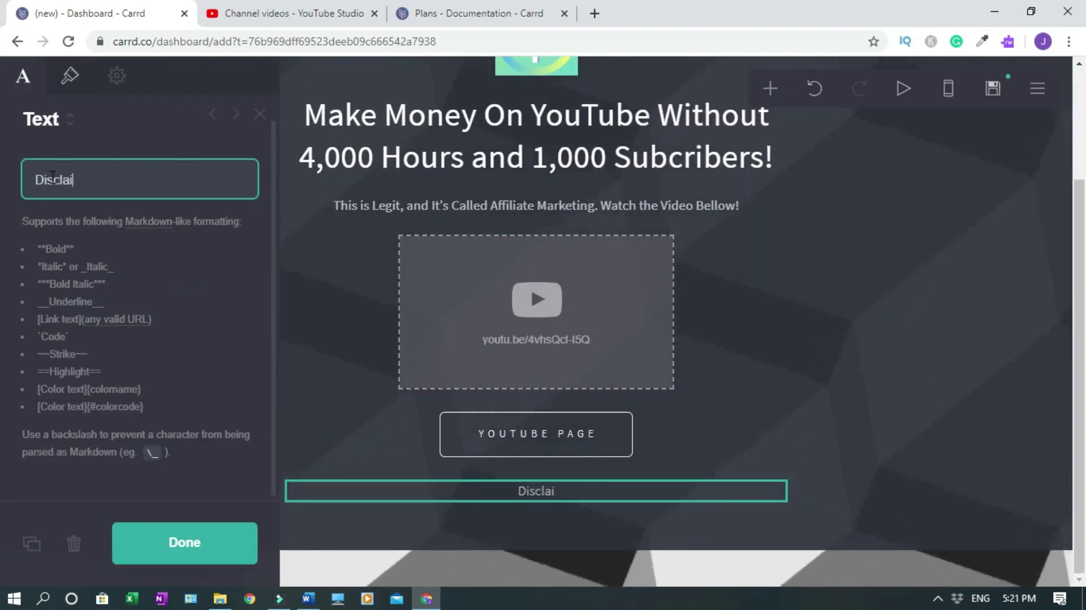
text(mer |)
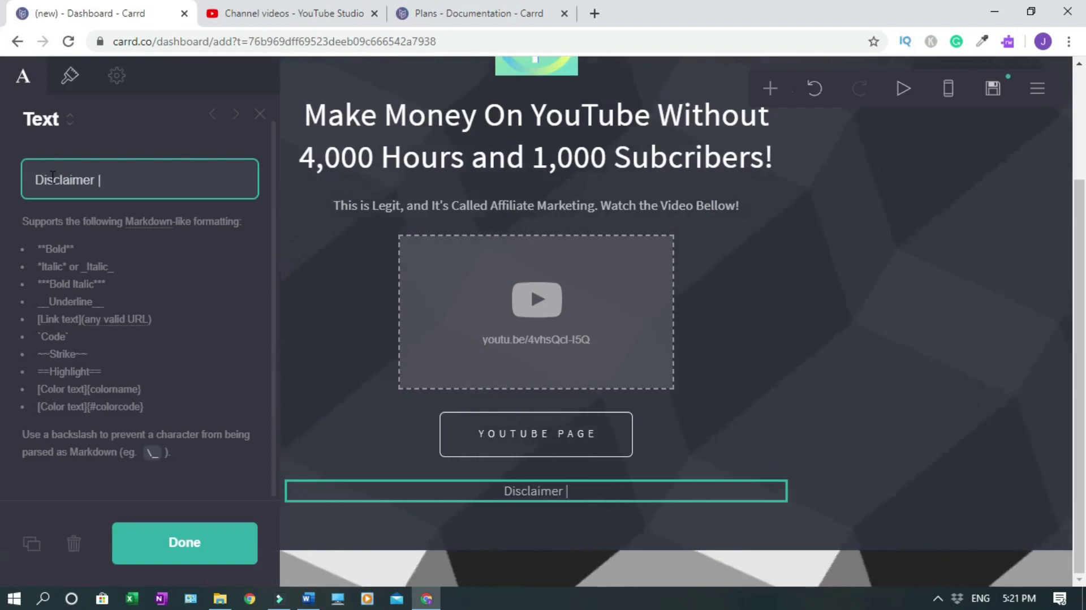
text( Privacy Po)
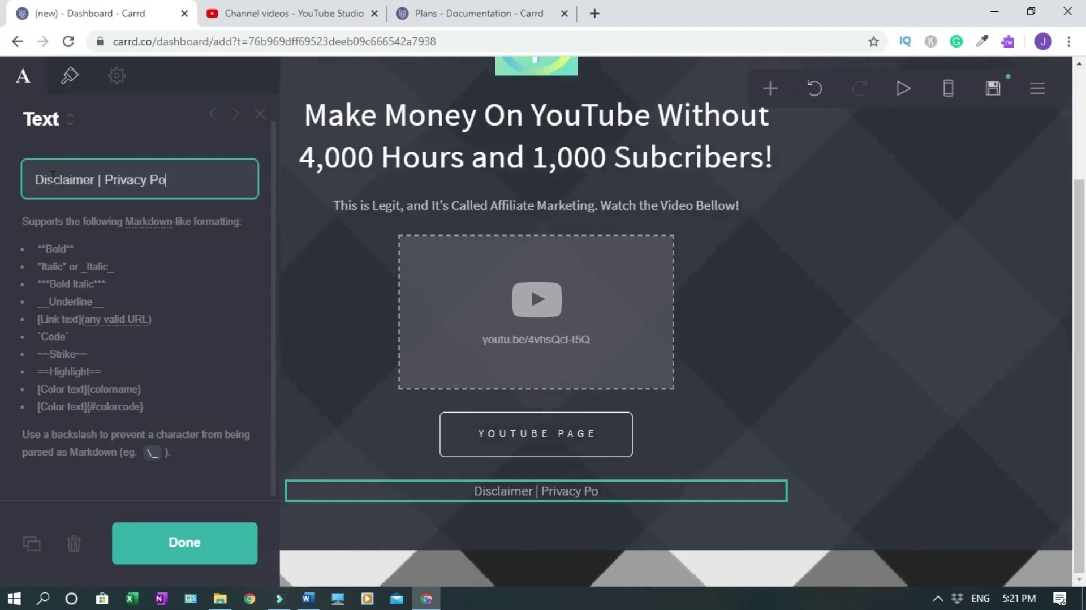
text(licy | Ter)
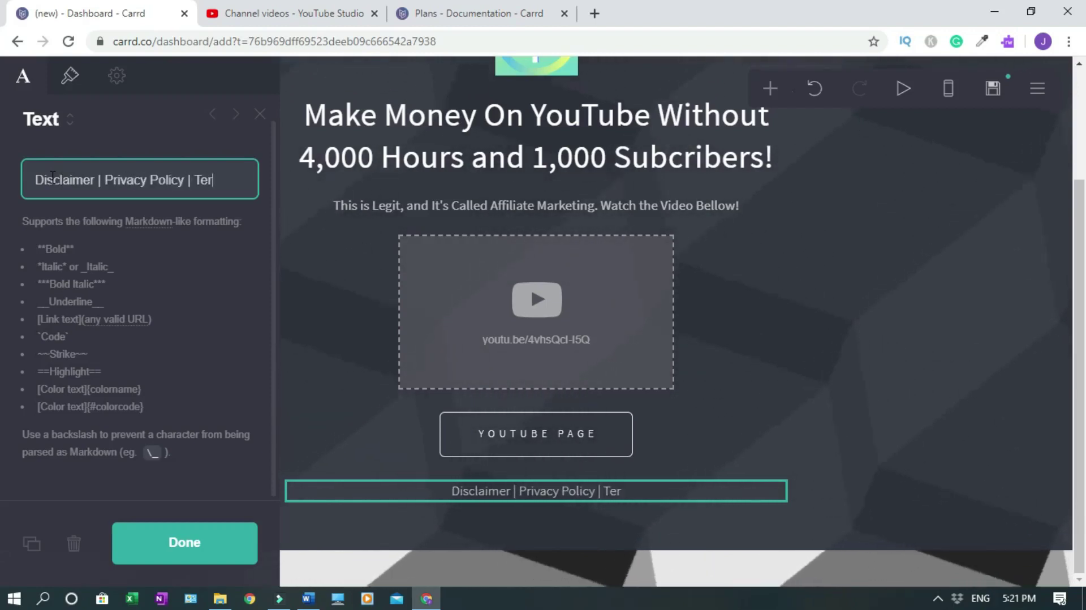
text(ms of Use)
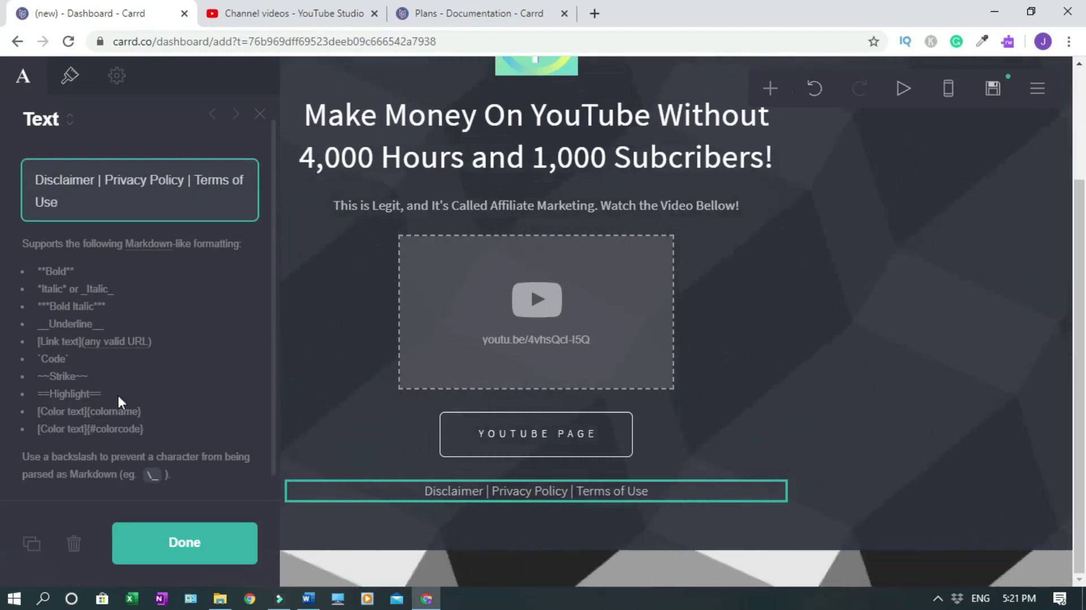
click(210, 545)
click(444, 521)
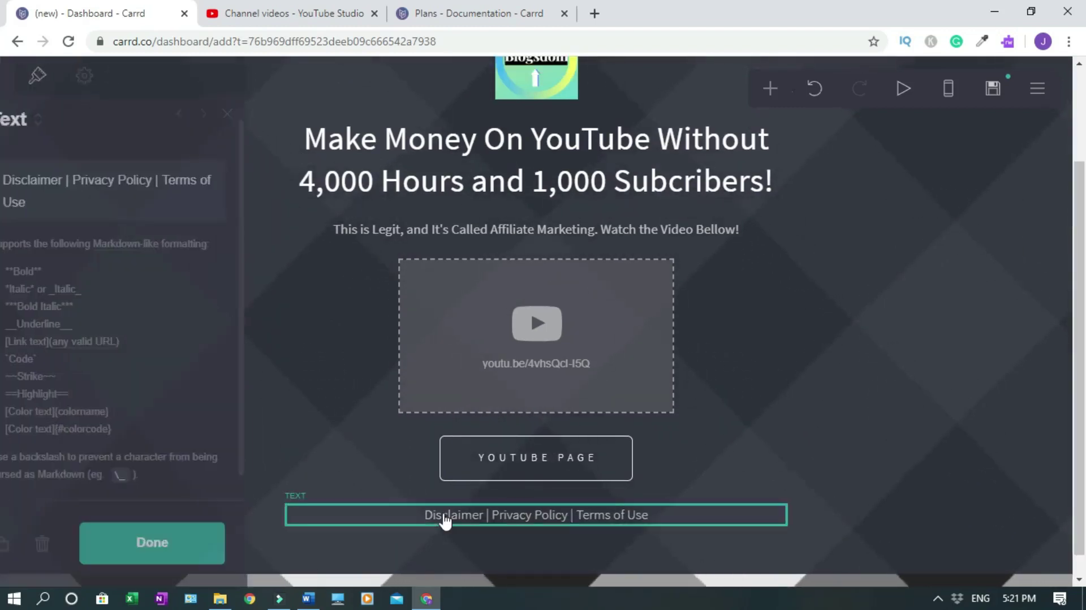
drag(36, 204, 92, 204)
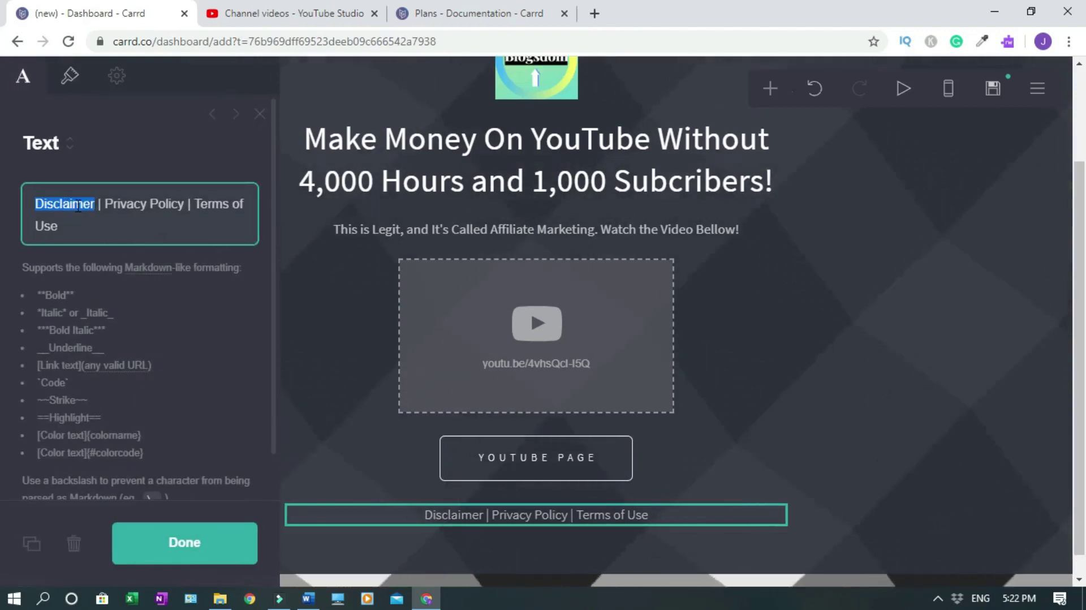
click(203, 546)
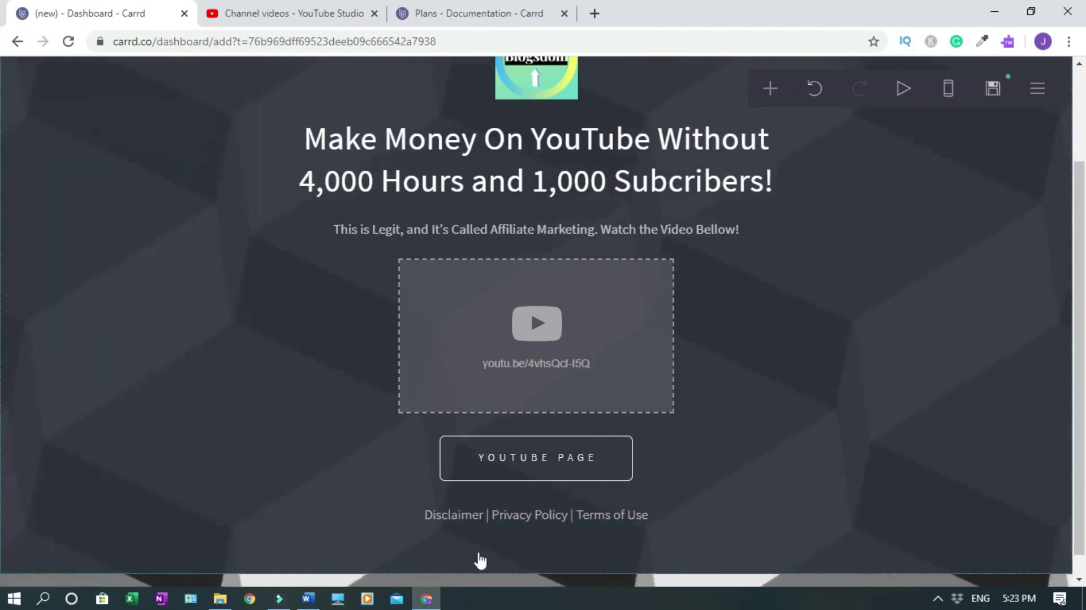
click(570, 520)
click(67, 545)
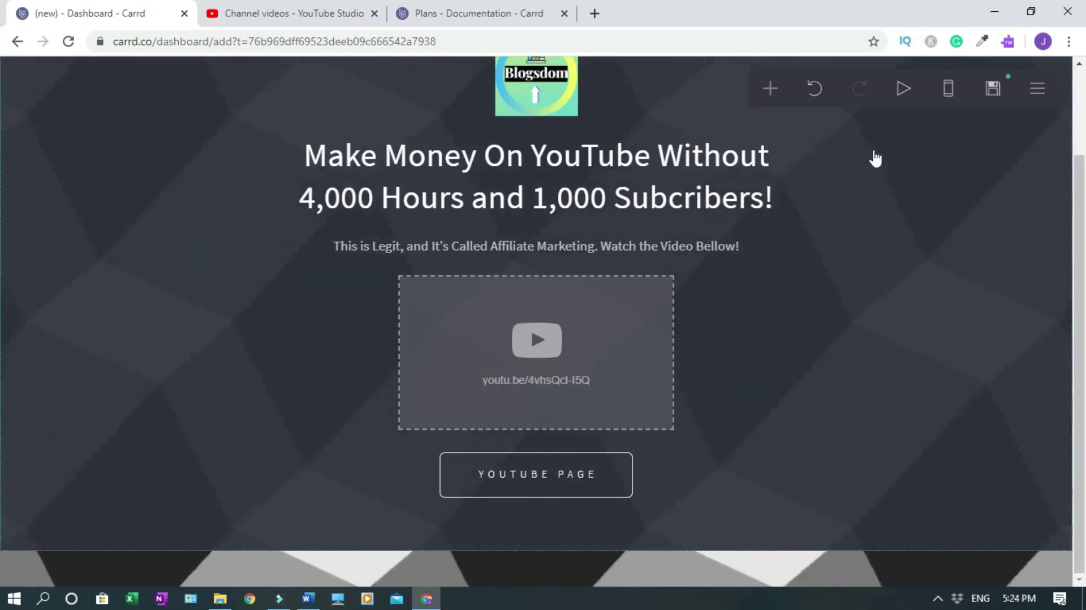
- Add two Links elements and duplicate one, leaving three placeholder links under YOUTUBE PAGE
click(771, 89)
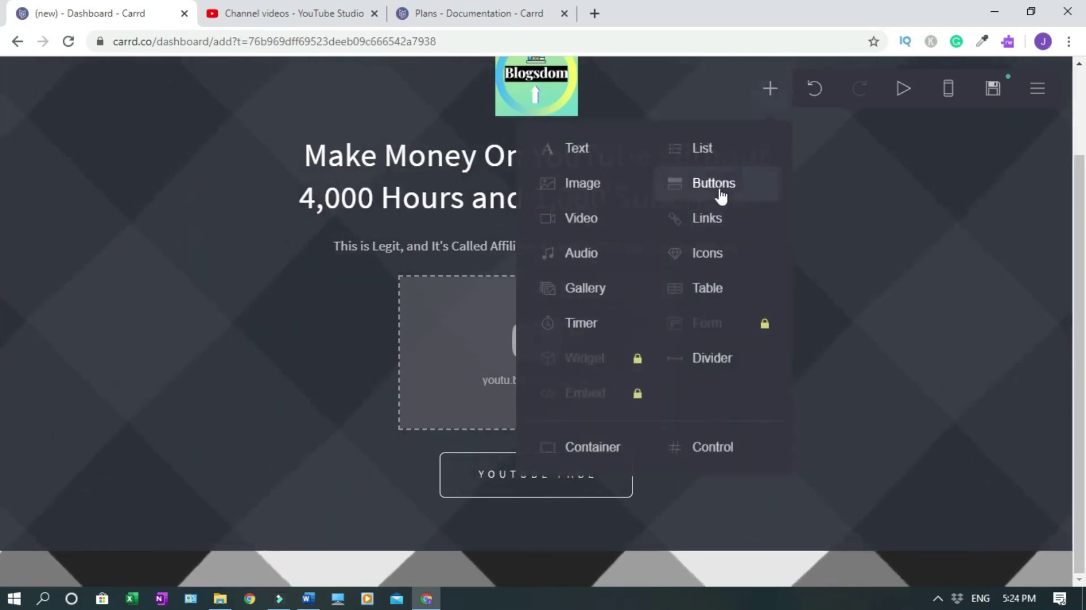
click(714, 225)
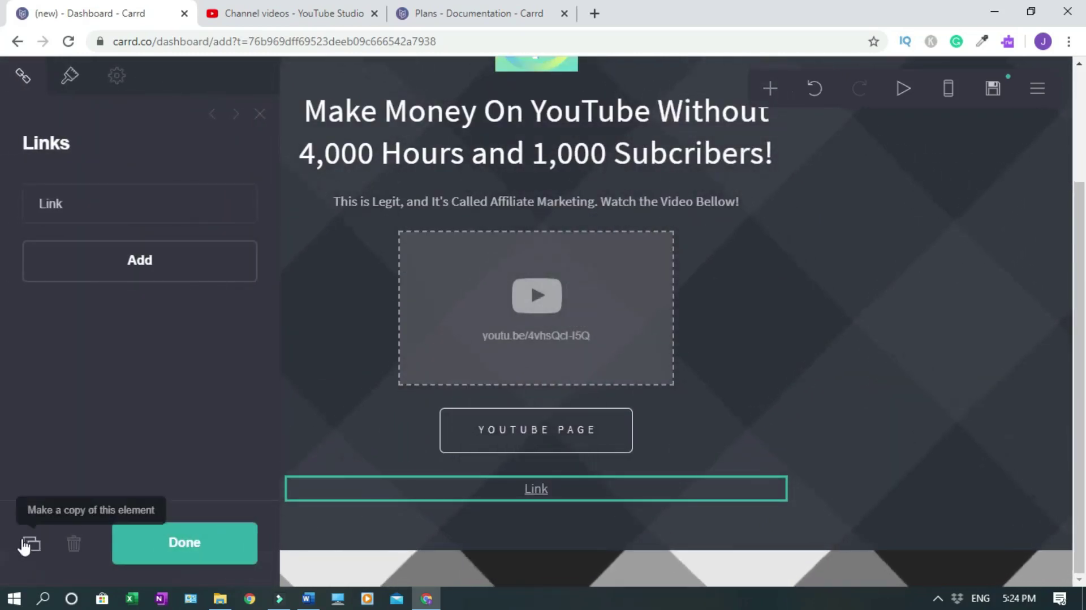
click(776, 92)
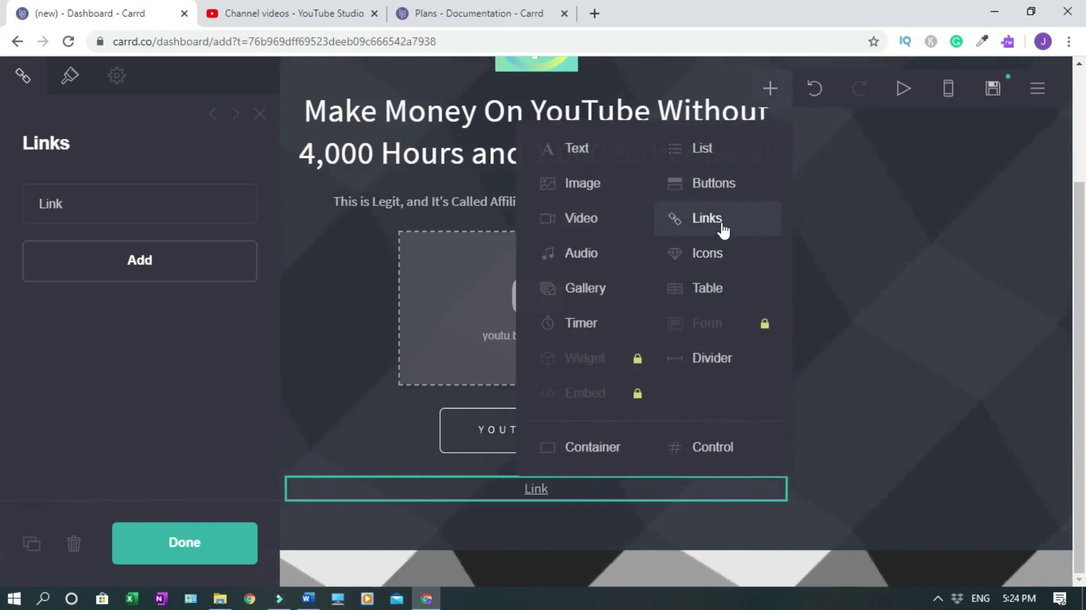
click(707, 219)
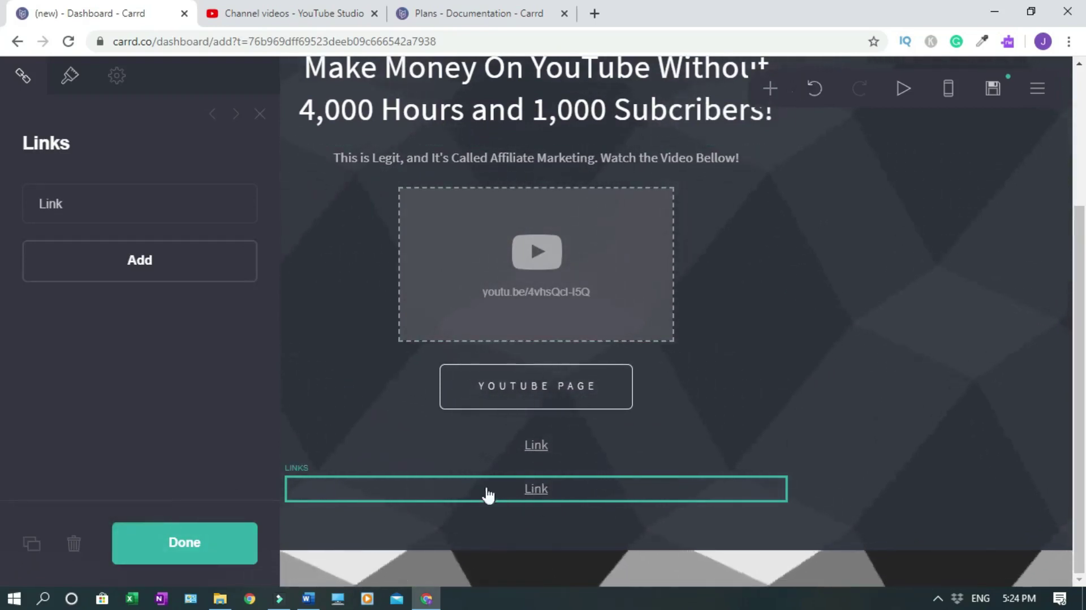
click(30, 545)
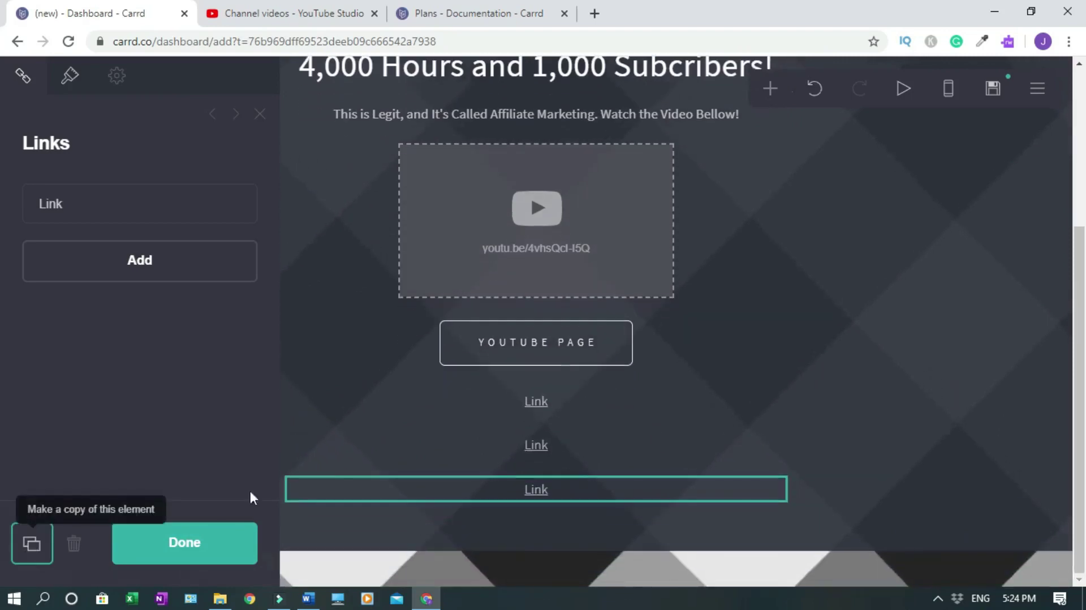
click(186, 549)
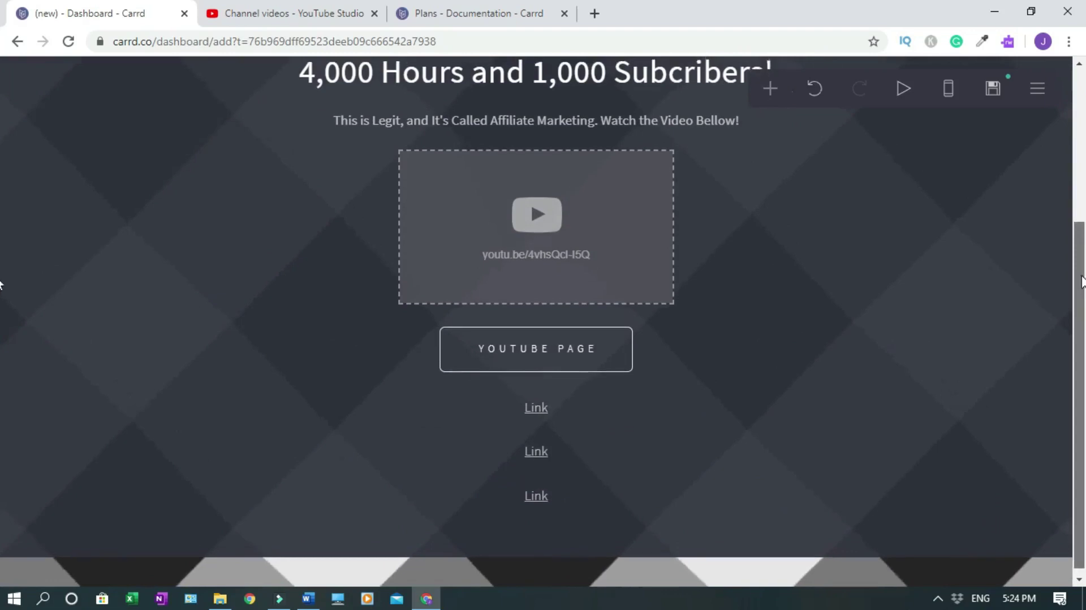
- Label the first link 'Privacy Policy', then bring up the Carrd Plans docs page footer
scroll(556, 519, up, 2)
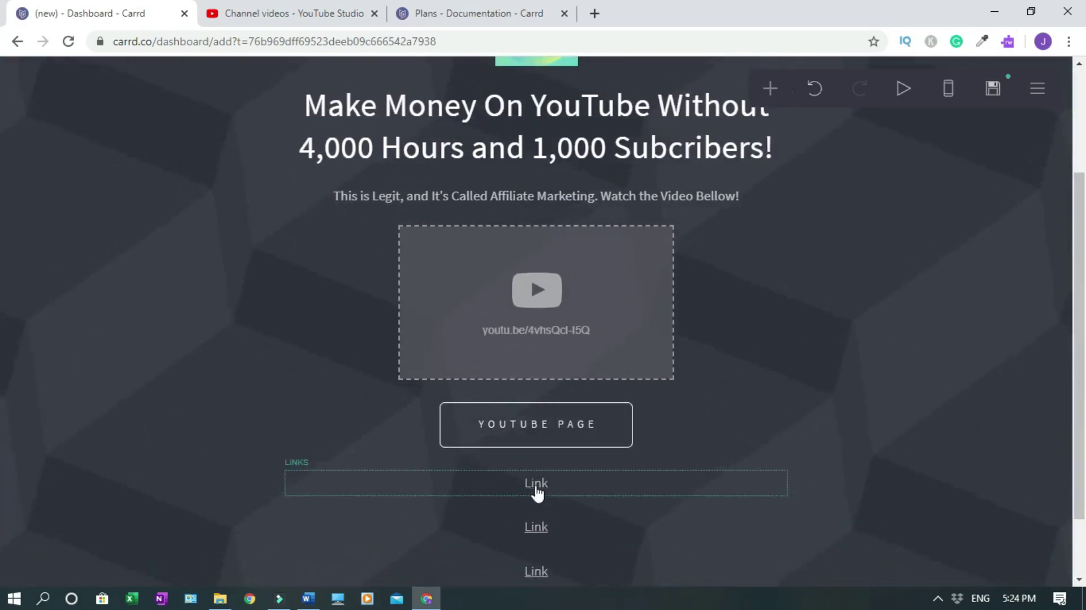
click(394, 475)
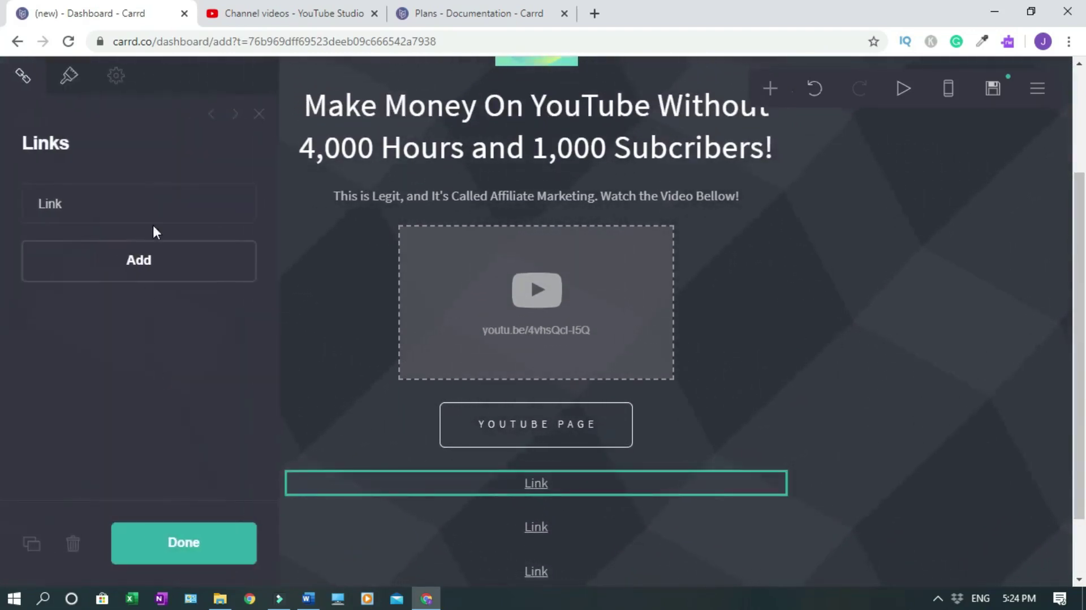
click(51, 204)
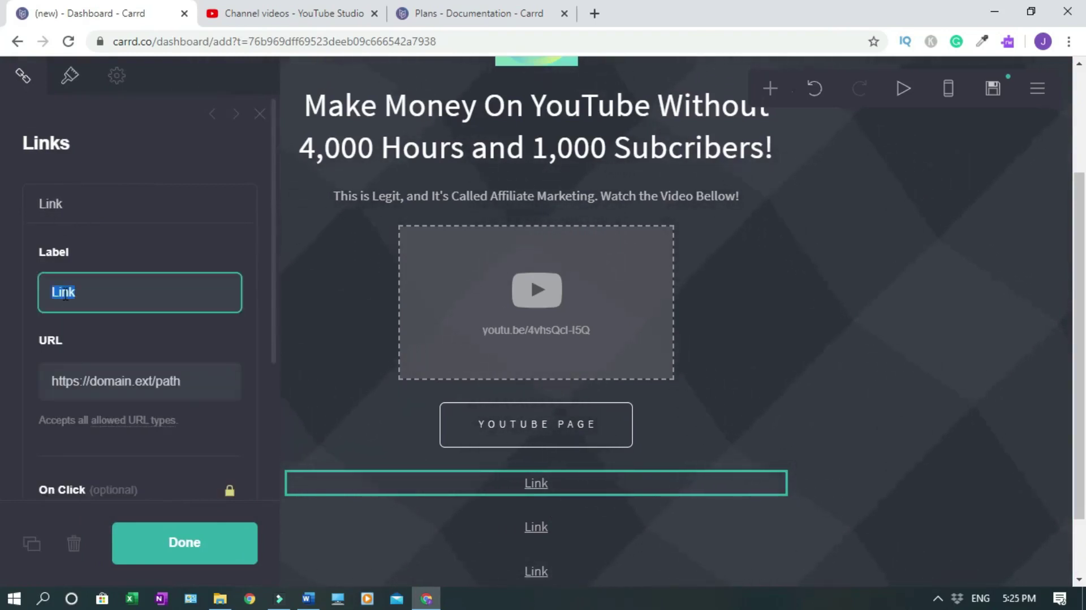
click(126, 288)
text(Privacy )
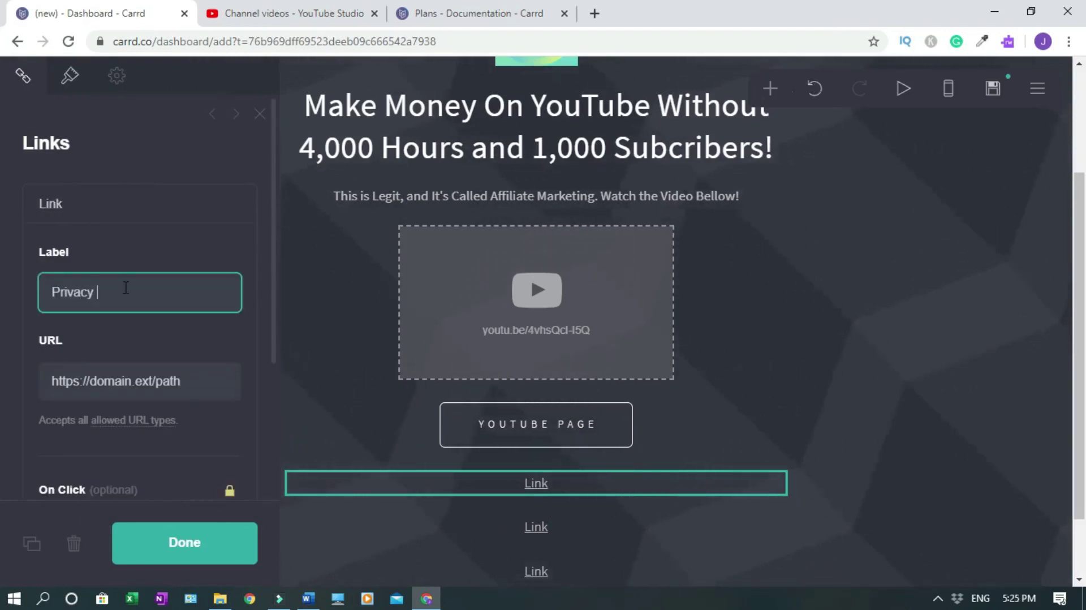
text(Policy)
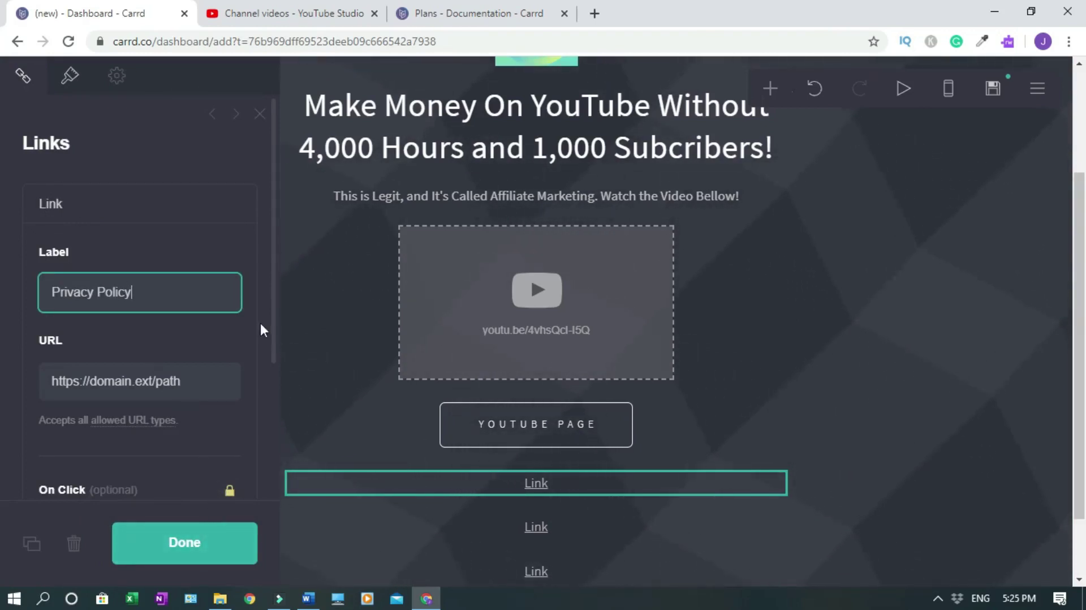
click(543, 13)
drag(1080, 104, 1078, 554)
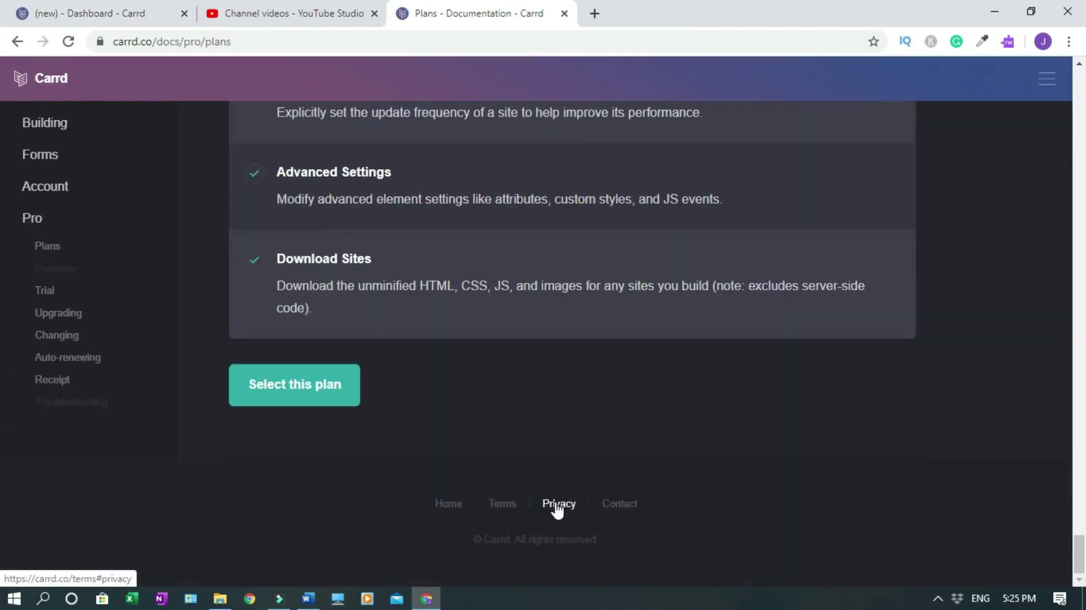
right_click(557, 508)
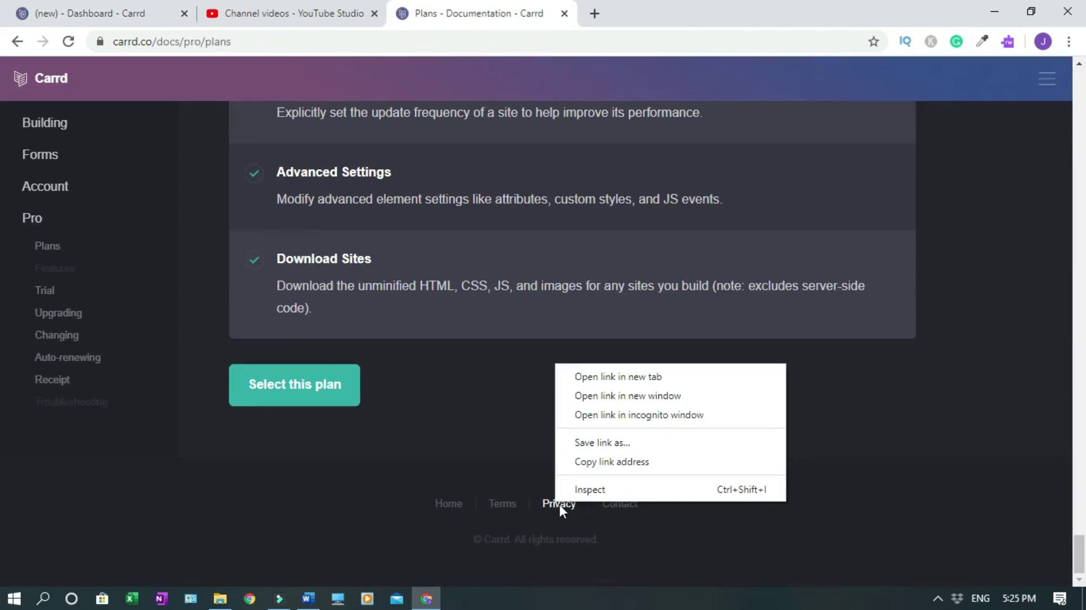
click(608, 461)
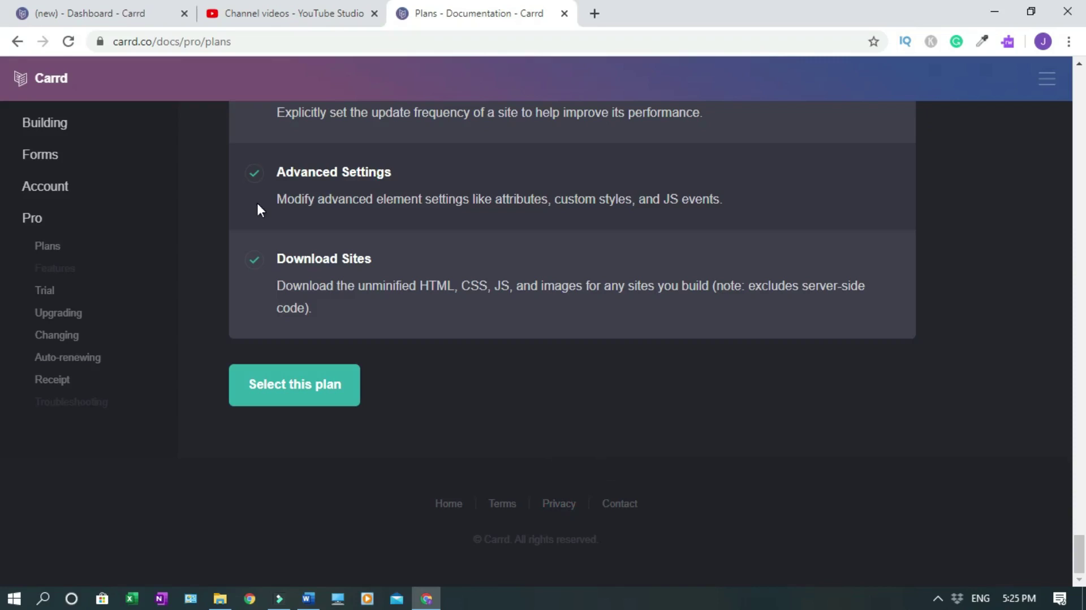
click(84, 14)
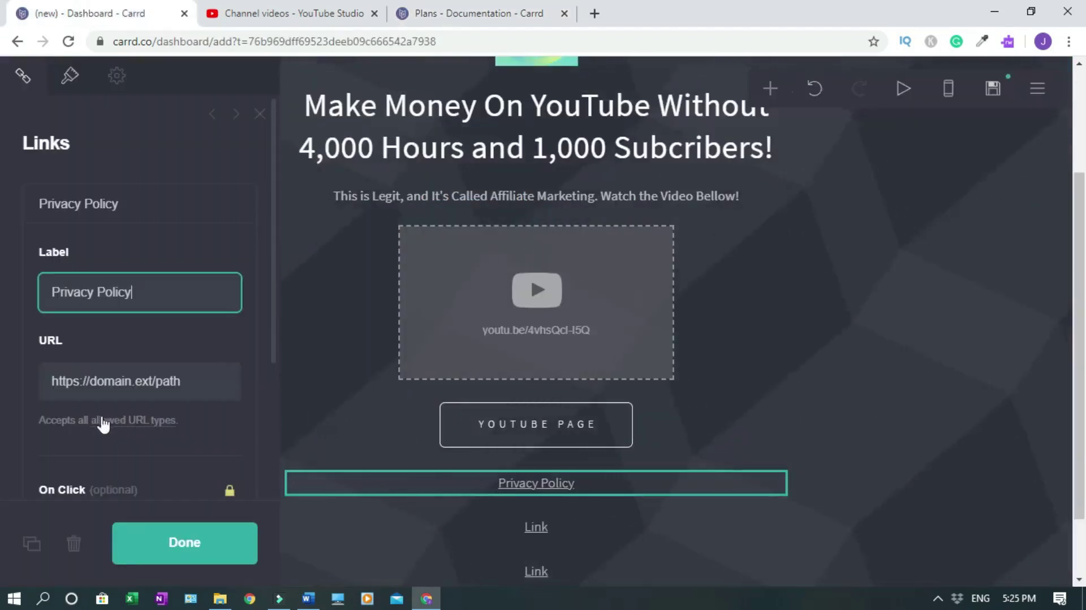
triple_click(108, 378)
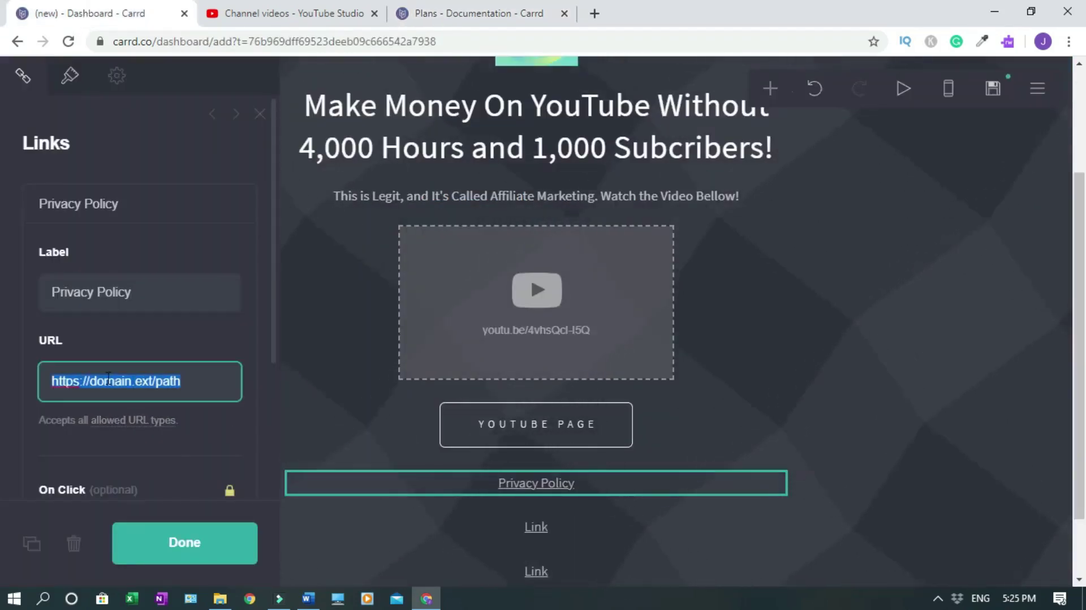
key(BackSpace)
key(ctrl+v)
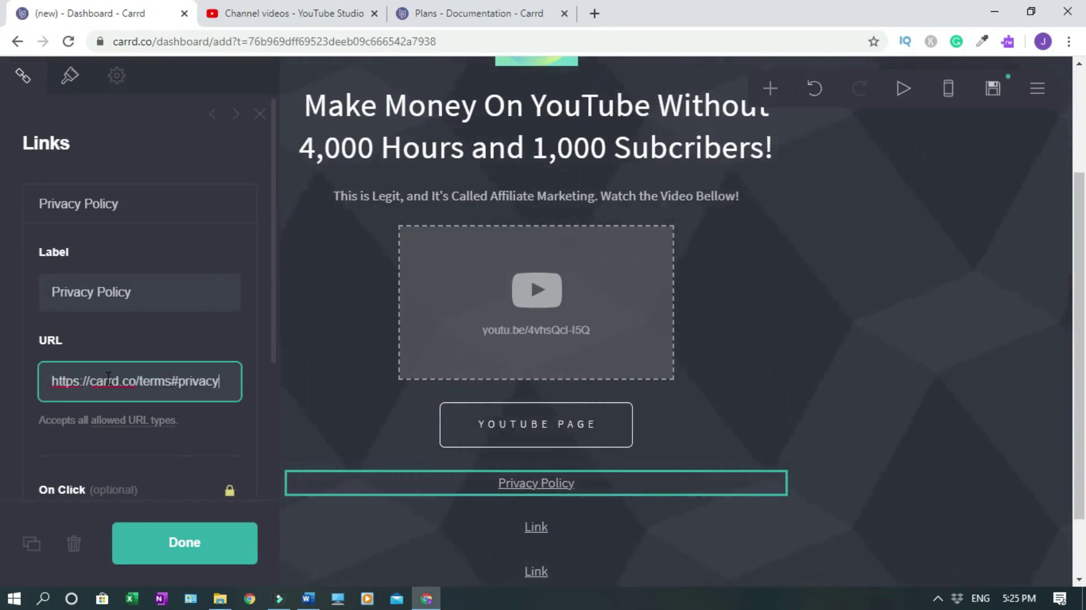
click(151, 543)
scroll(1079, 327, down, 2)
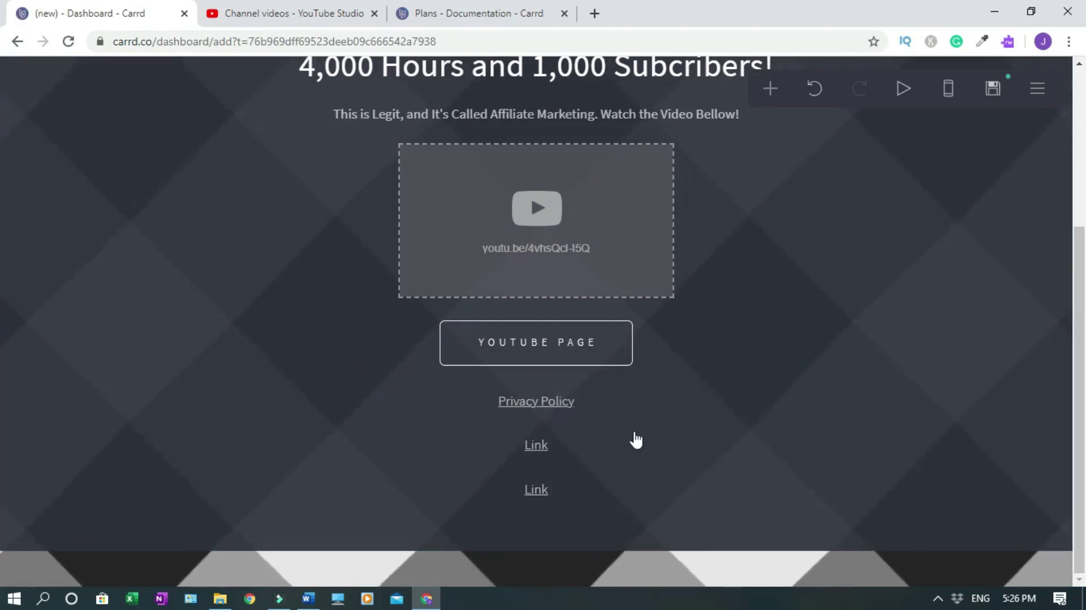
- Relabel the second link 'Terms of Use', correcting the misspelling
click(538, 449)
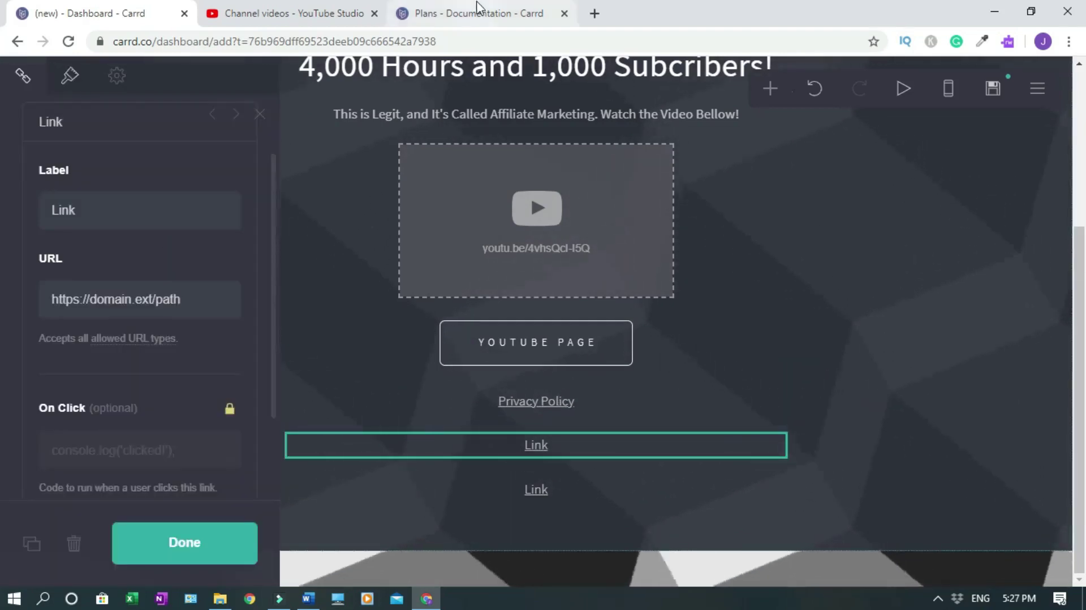
click(477, 11)
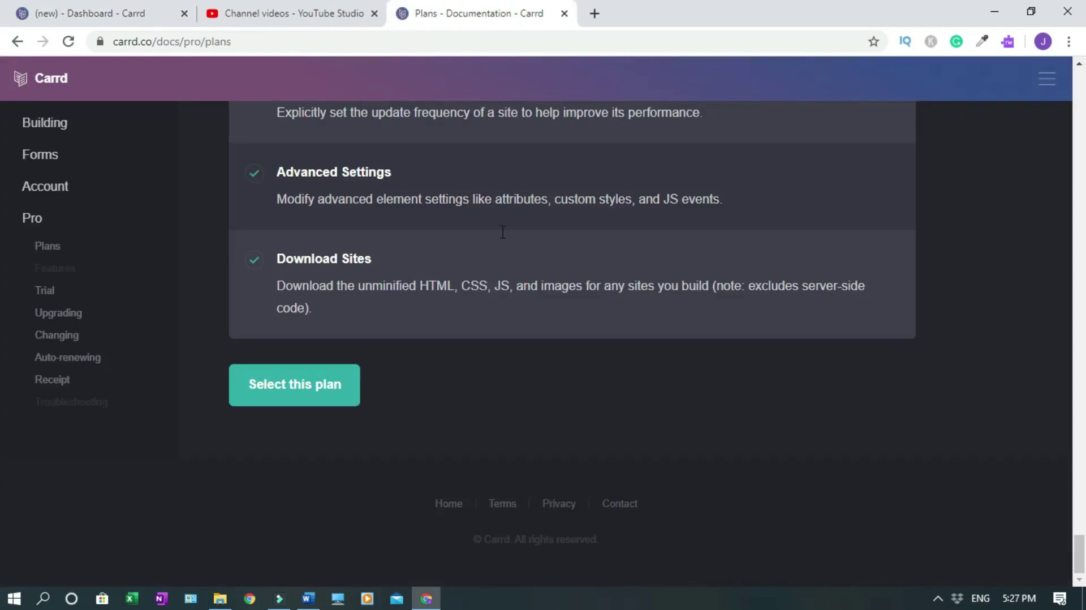
click(103, 12)
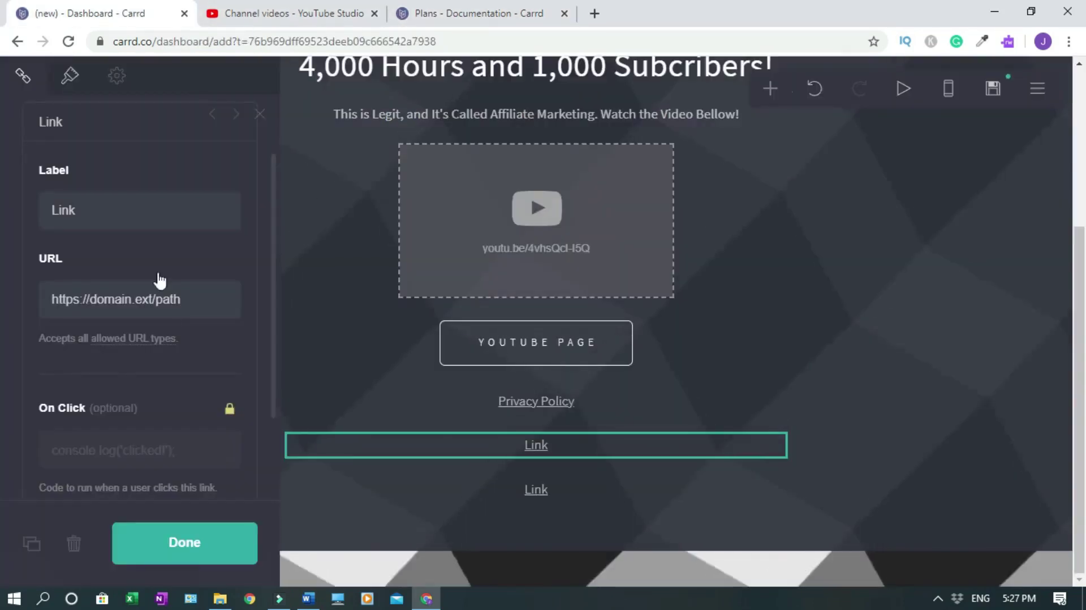
double_click(64, 208)
text(Terms o)
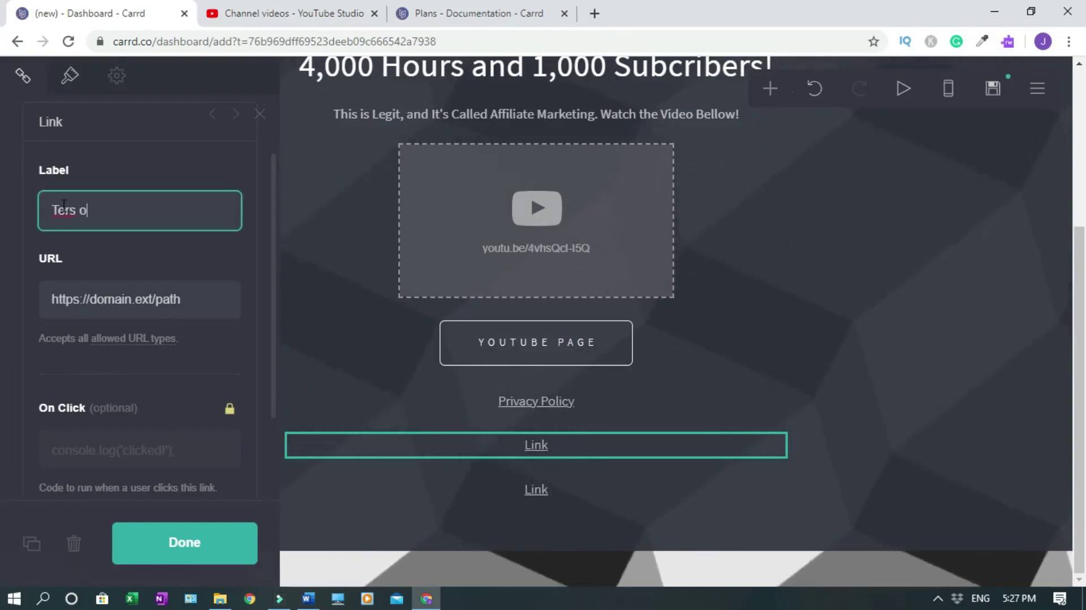
text(f Use)
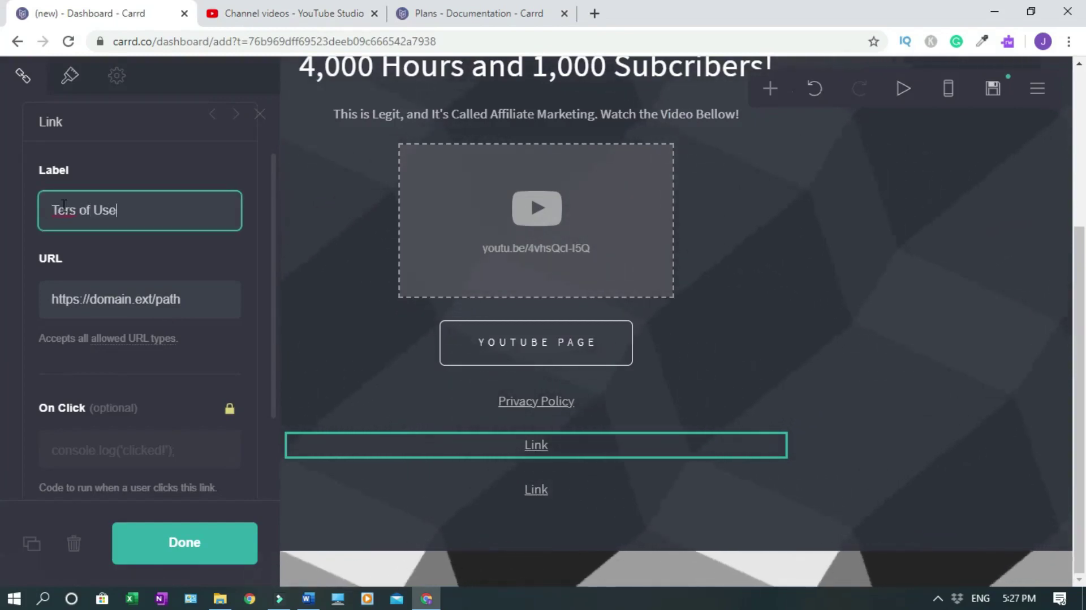
click(70, 213)
text(m)
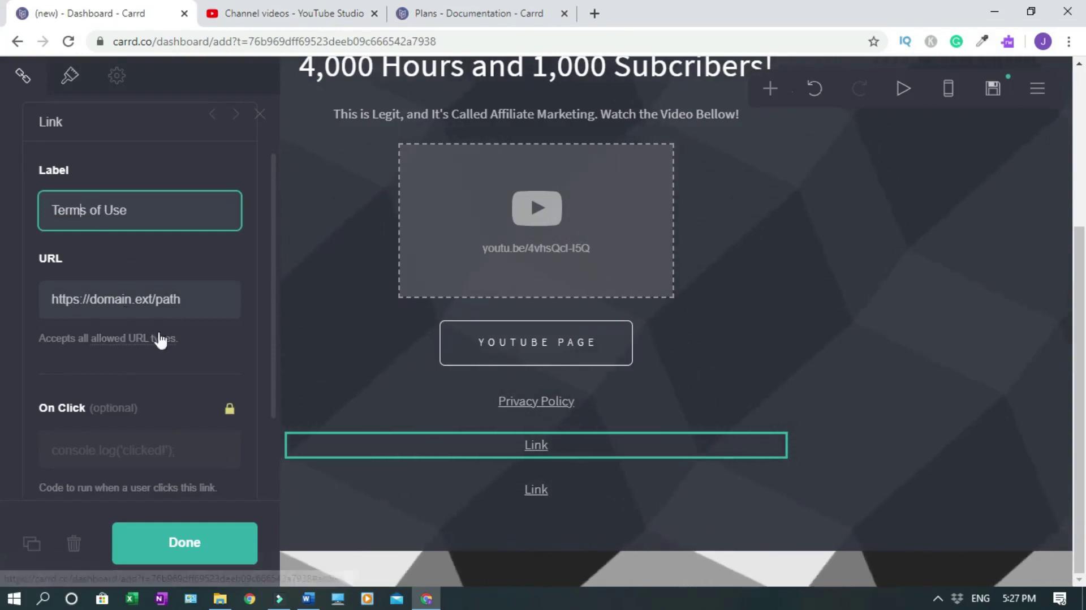
click(453, 9)
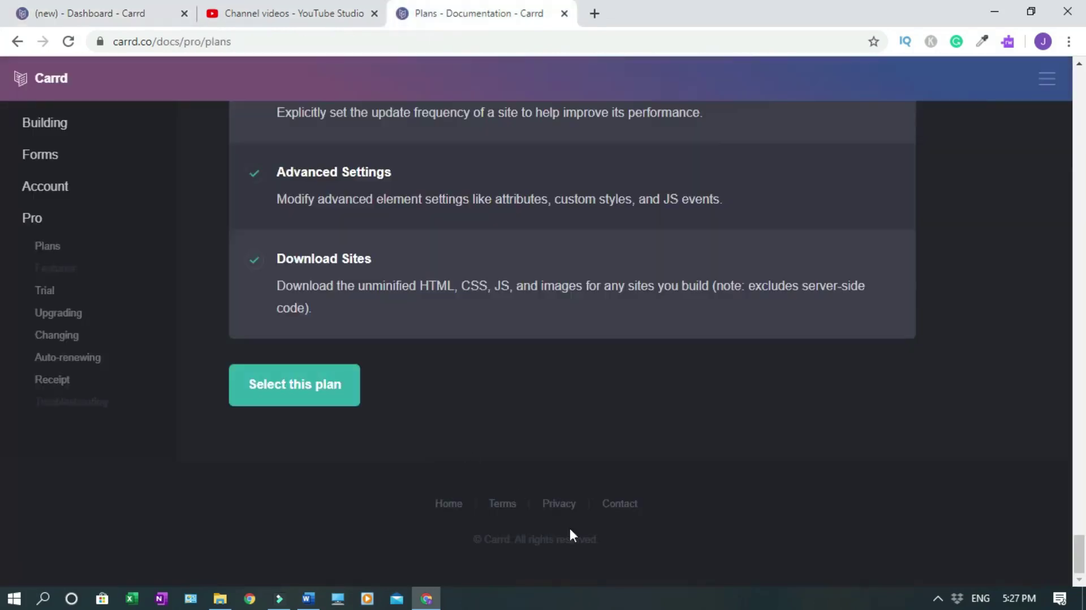
right_click(502, 502)
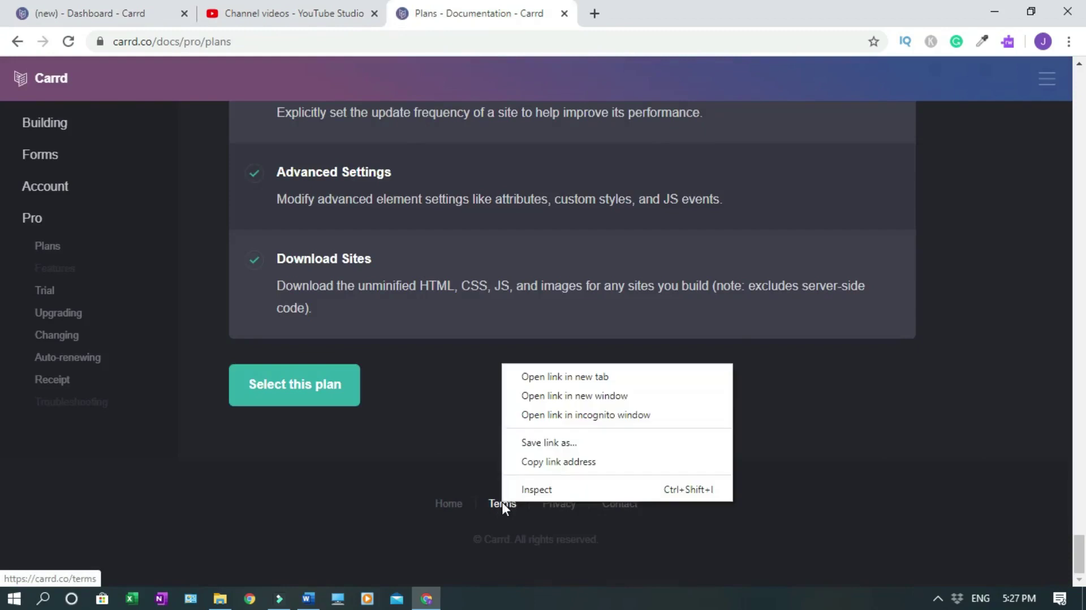
click(546, 460)
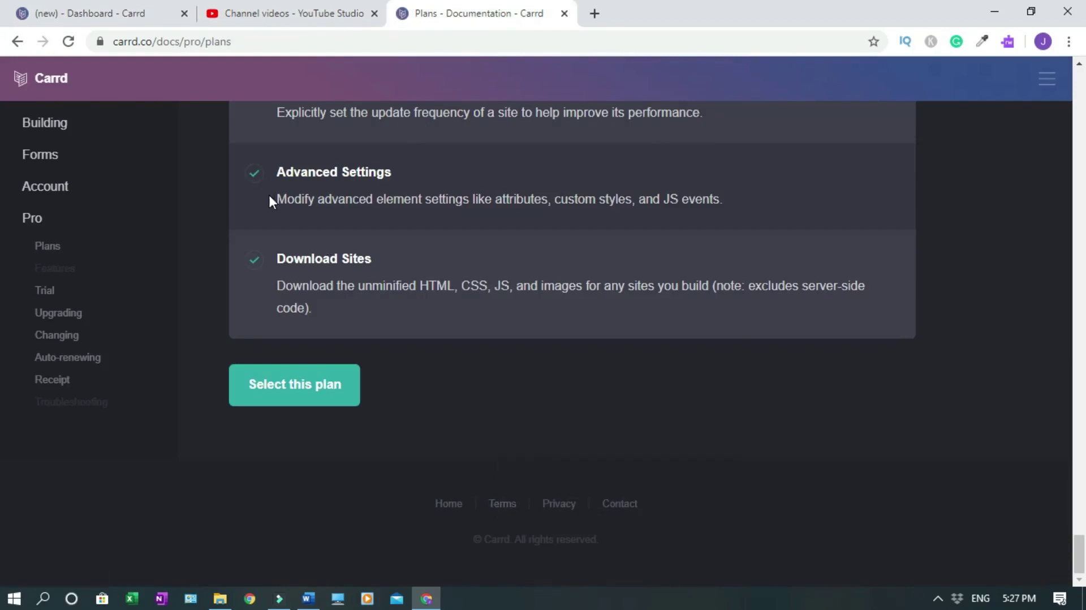
click(85, 12)
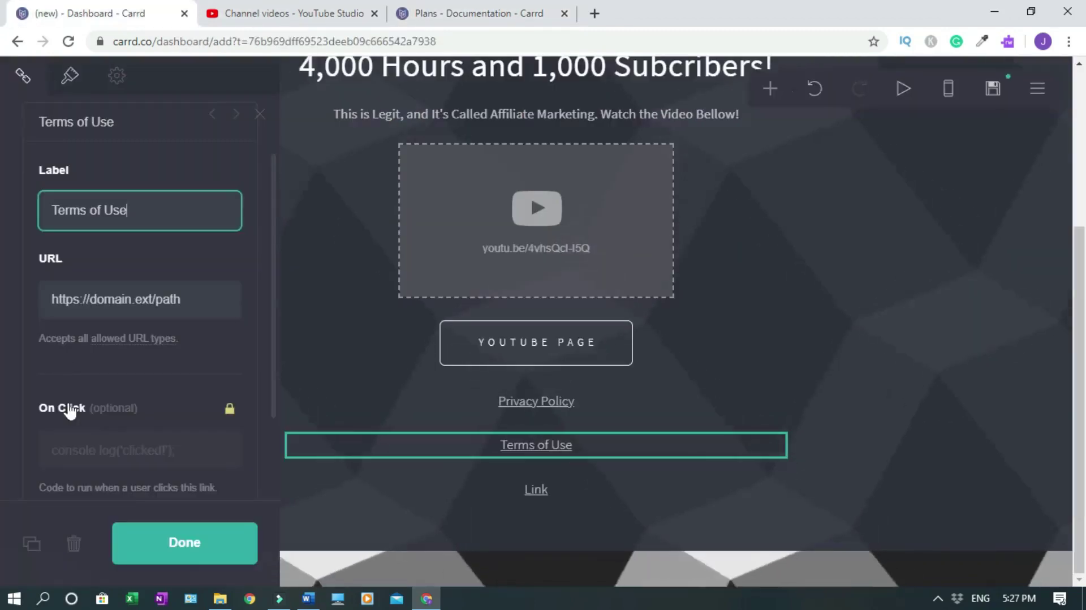
triple_click(111, 300)
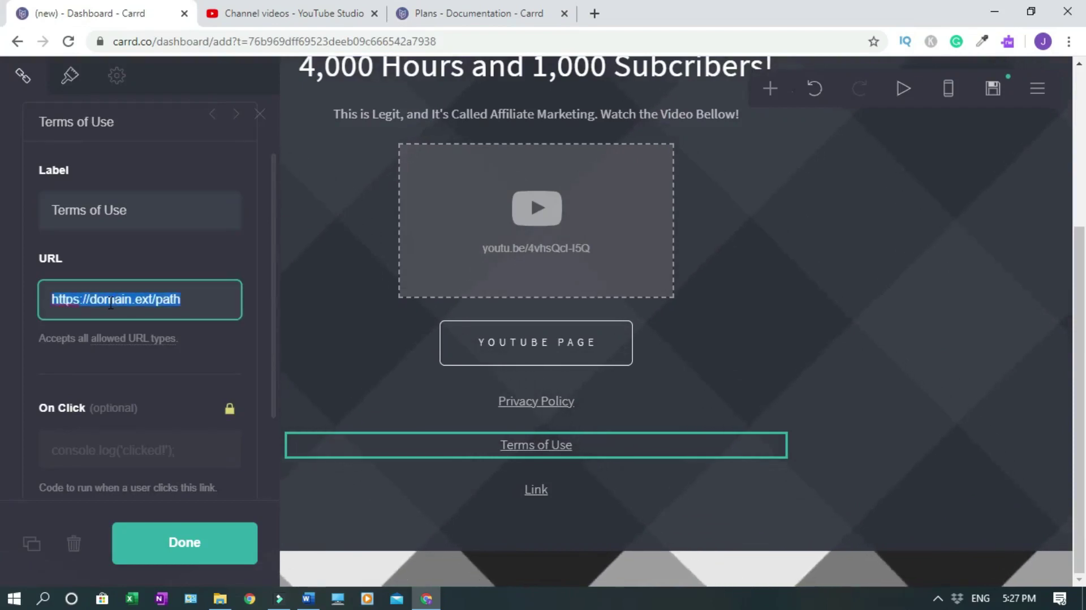
key(BackSpace)
key(ctrl+v)
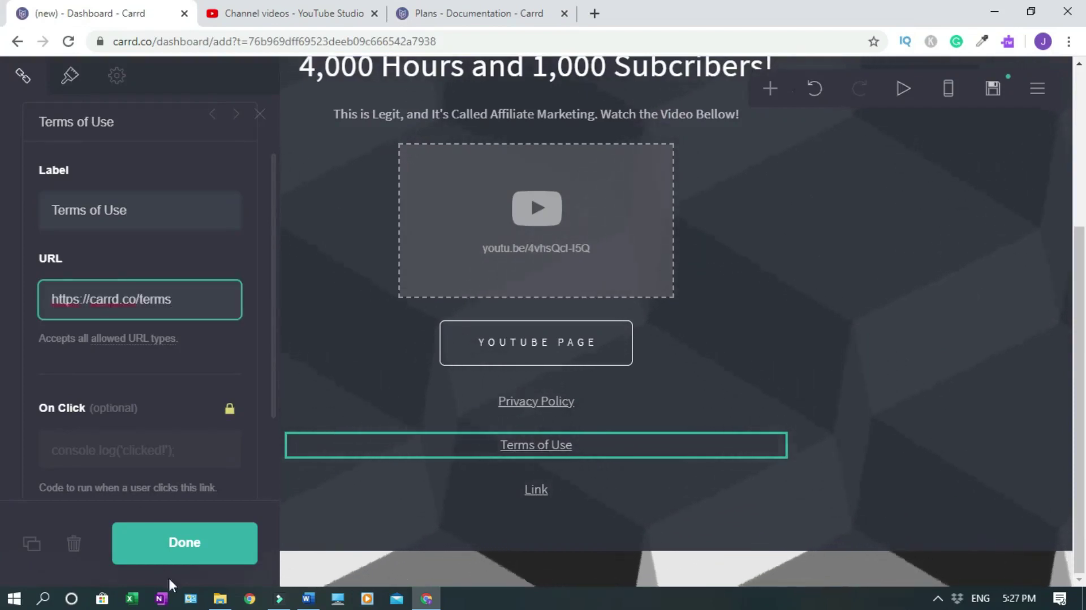
click(170, 558)
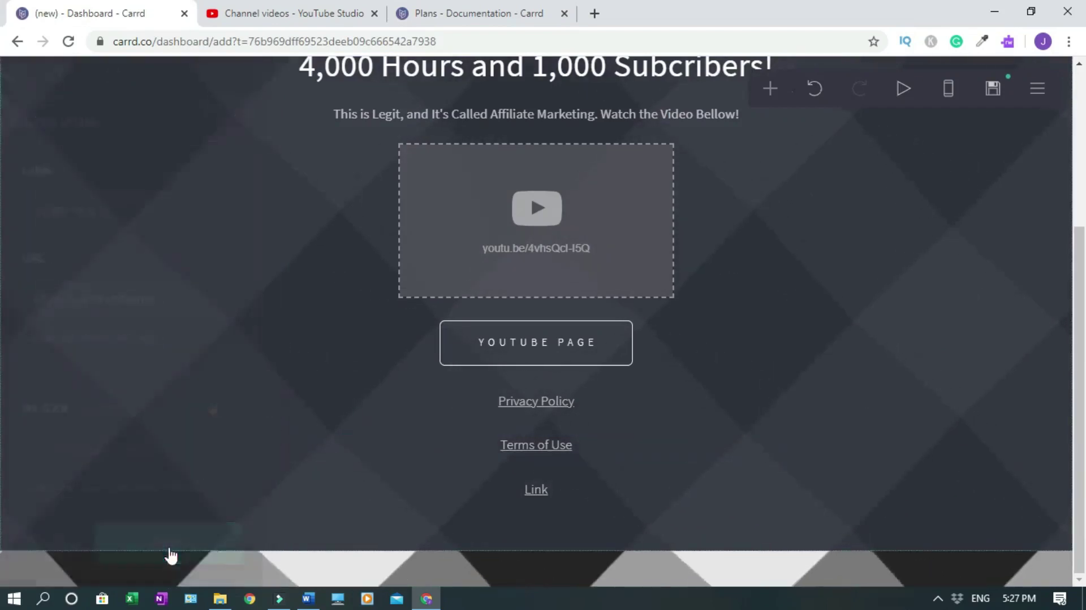
- Relabel the third placeholder link 'Disclaimer' and close its settings
click(545, 505)
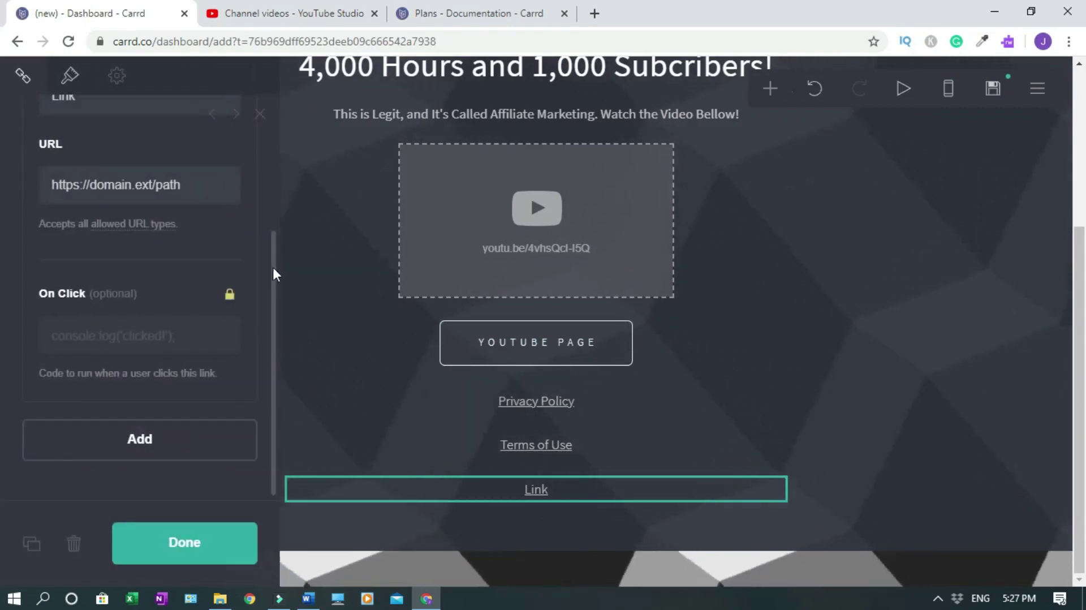
drag(272, 274, 266, 186)
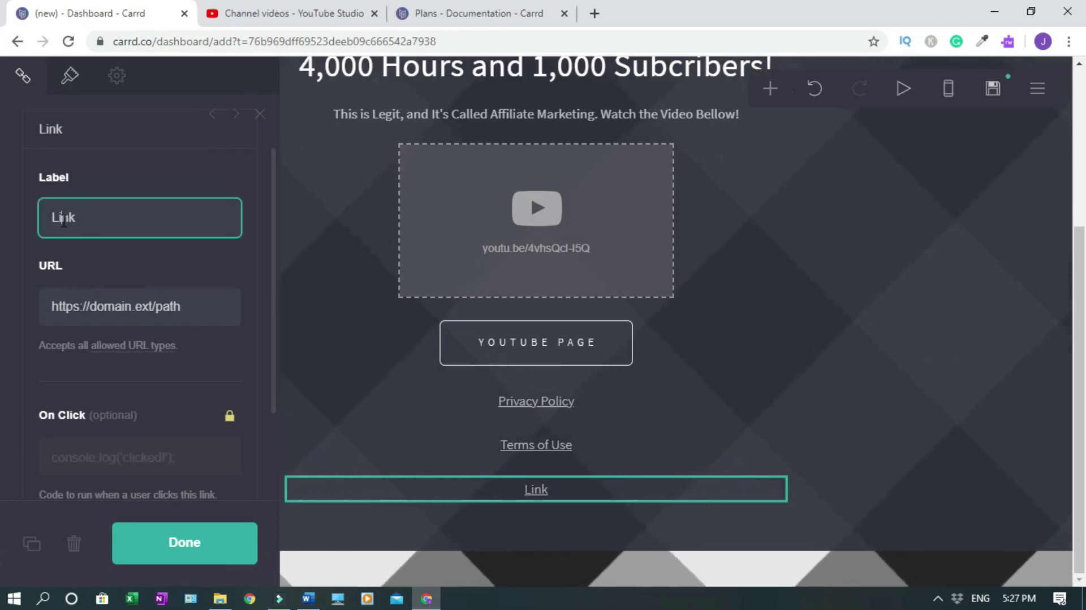
double_click(63, 220)
text(Di)
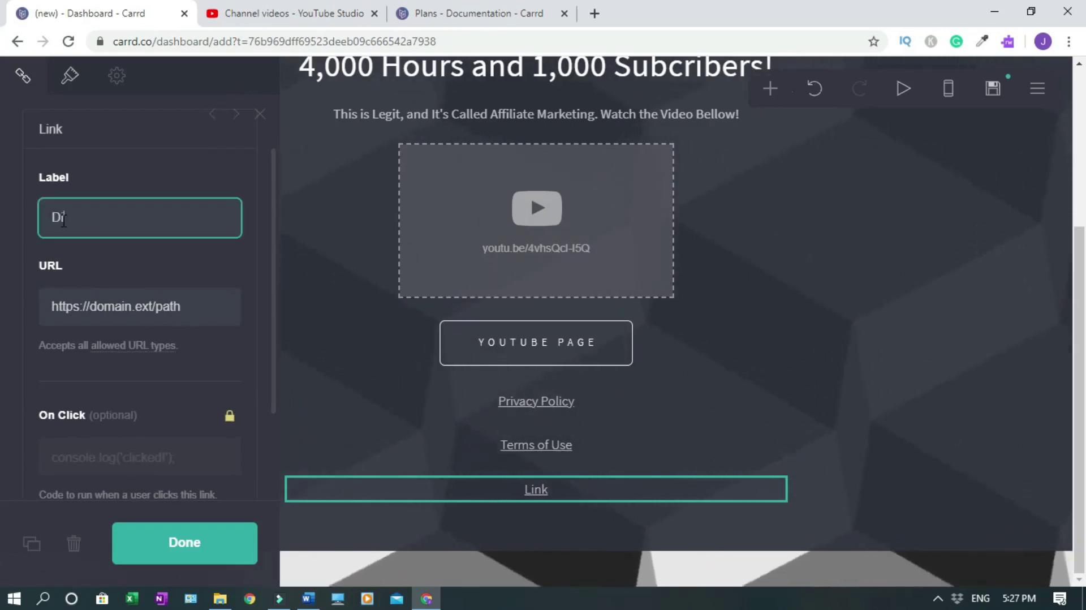
text(sclaimer)
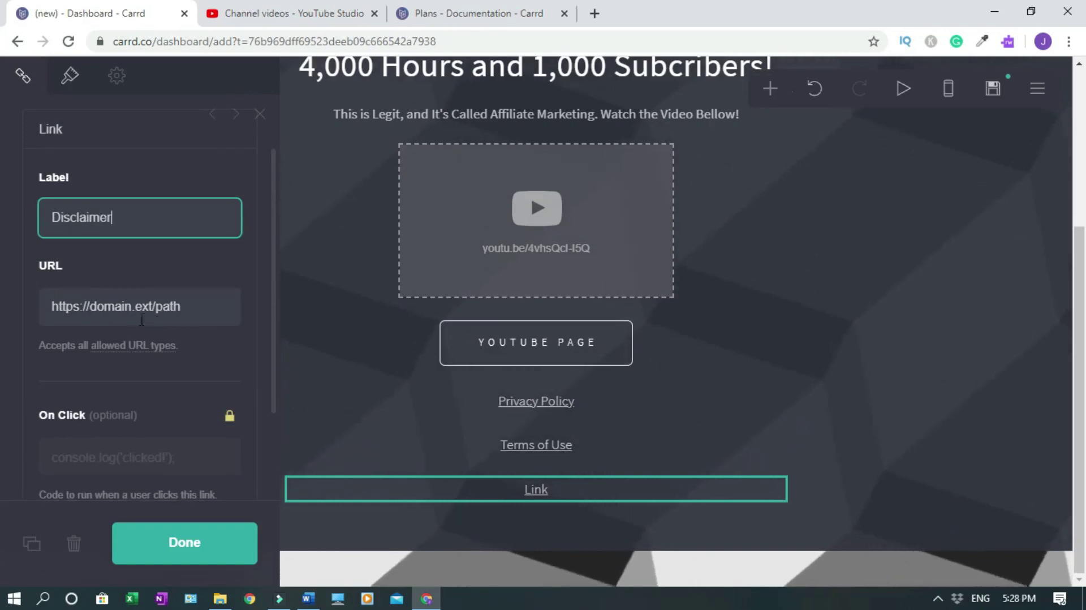
click(182, 543)
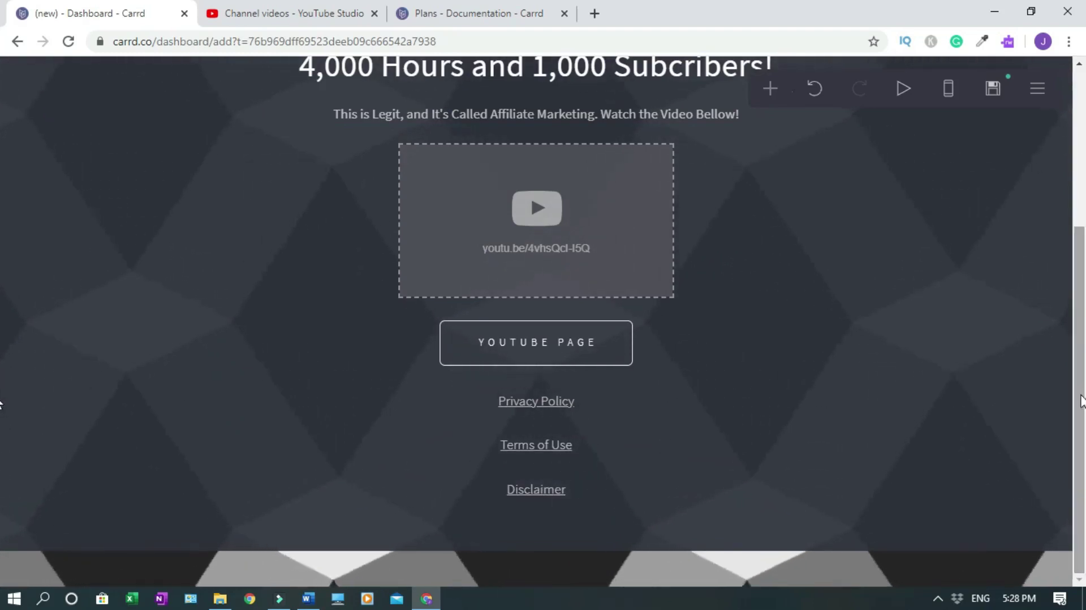
- Preview the page in the mobile layout, then return to the desktop layout
drag(1081, 403, 1080, 392)
scroll(602, 515, up, 1)
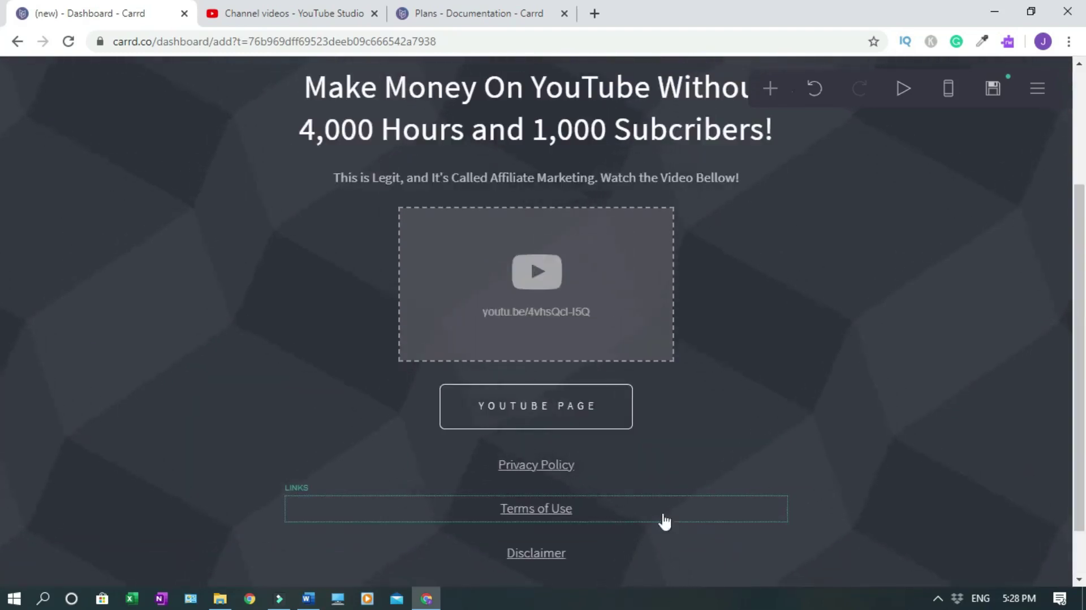
scroll(477, 502, up, 3)
click(949, 95)
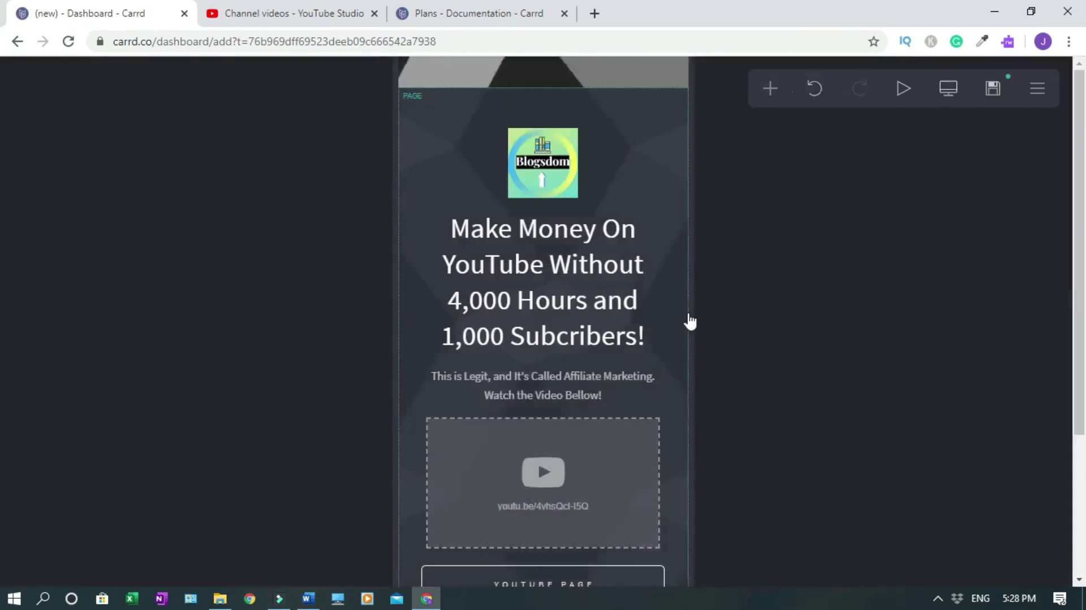
drag(1083, 232, 1081, 396)
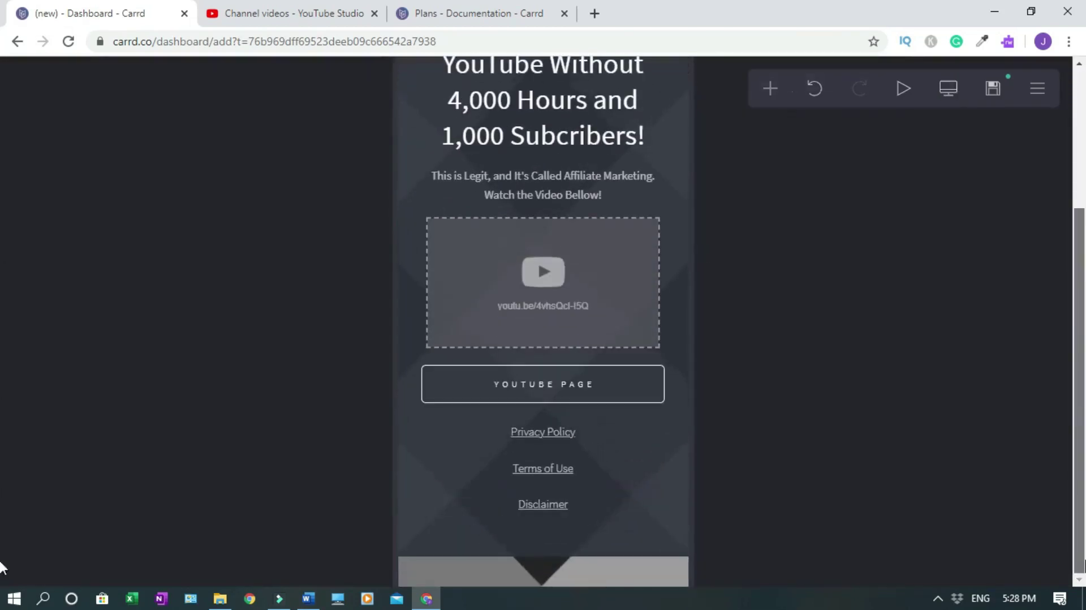
scroll(2, 340, up, 3)
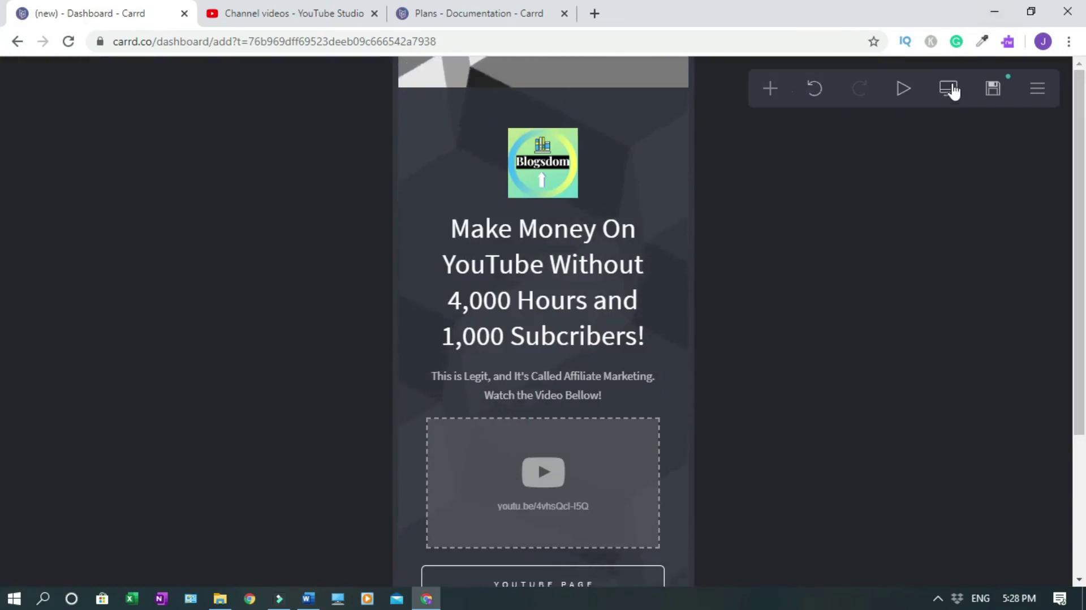
click(951, 89)
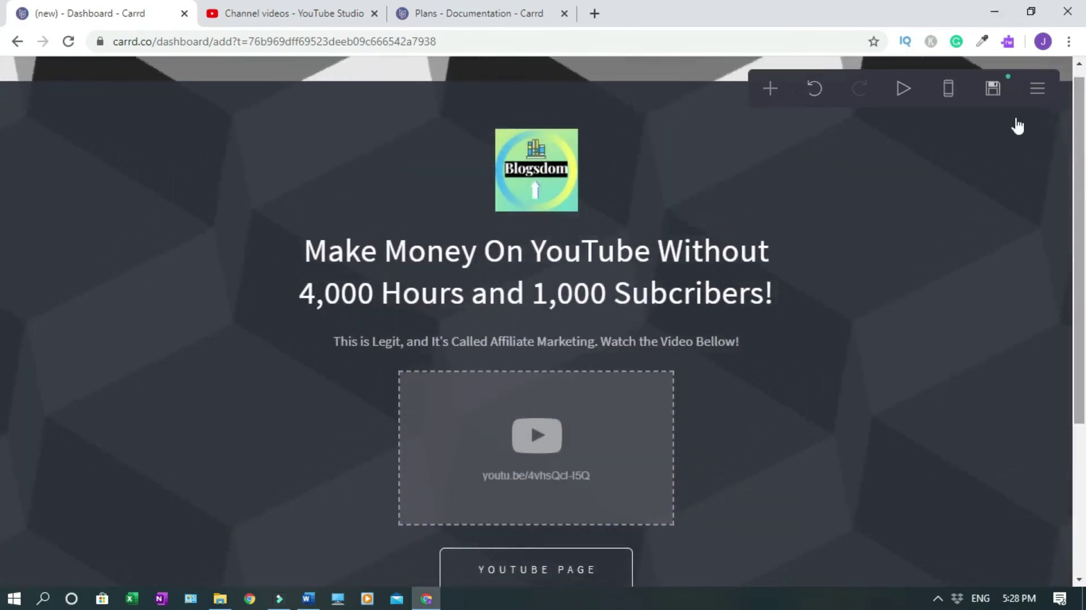
- In publish settings, enter title 'Blogsdom' and description 'Make money on YouTube'
click(993, 88)
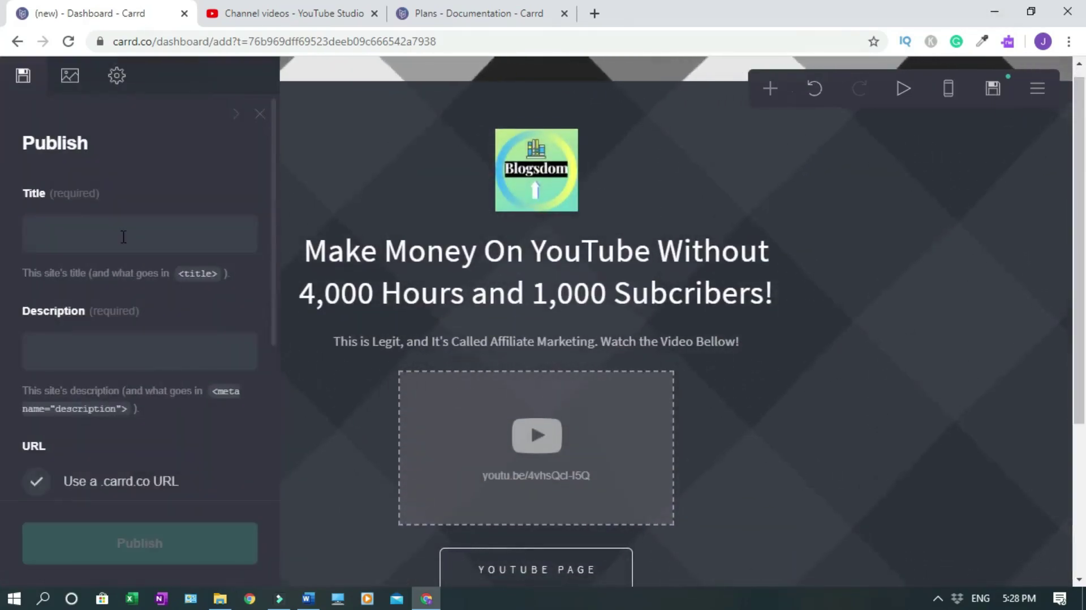
click(123, 237)
text(Blo)
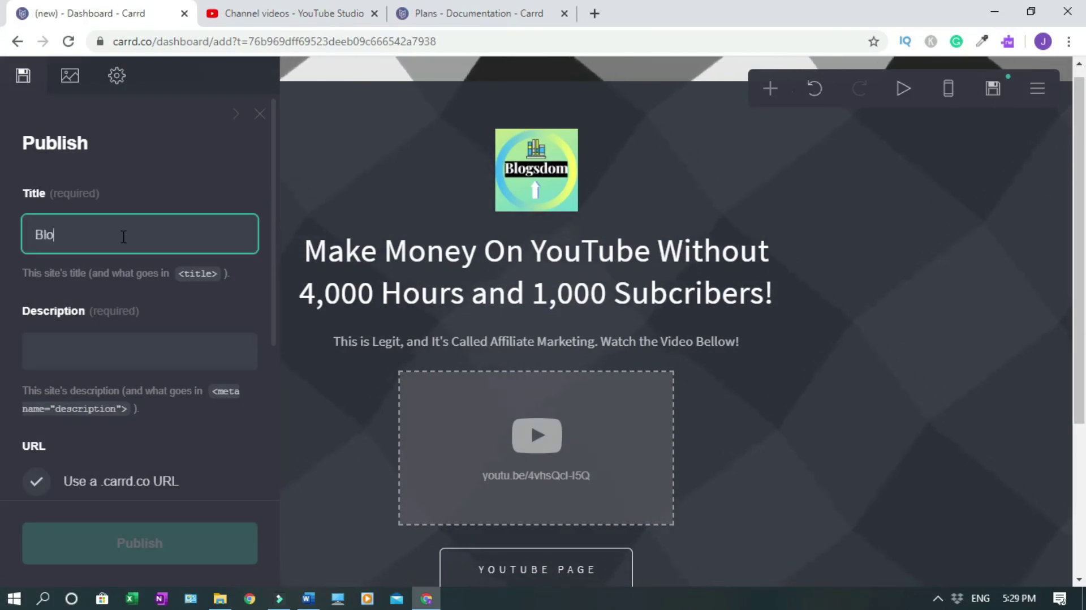
text(gsdom)
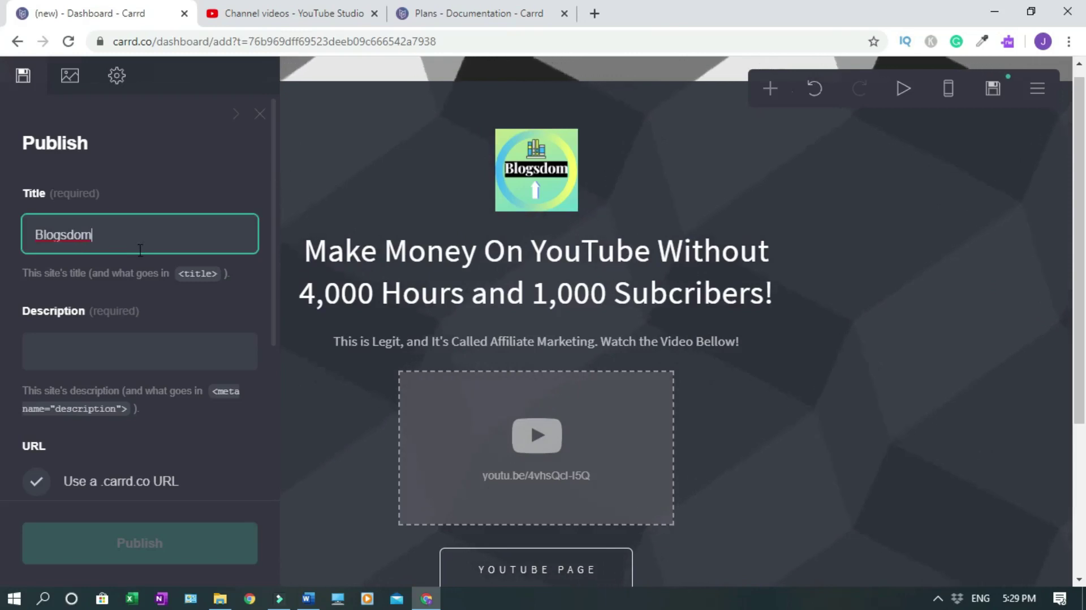
click(122, 355)
text(Make mo)
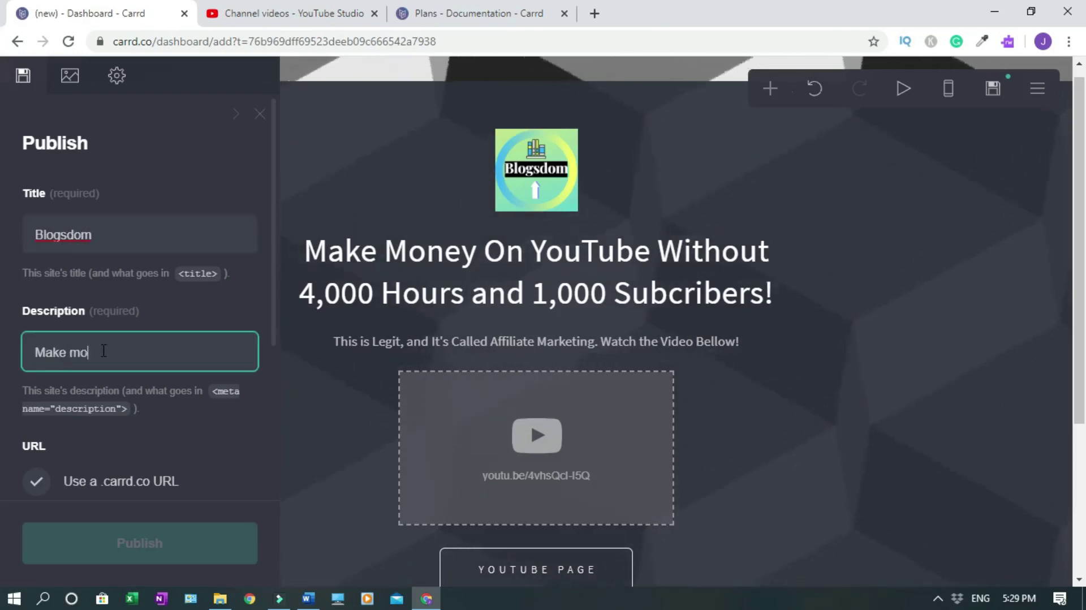
text(ney on YouTube)
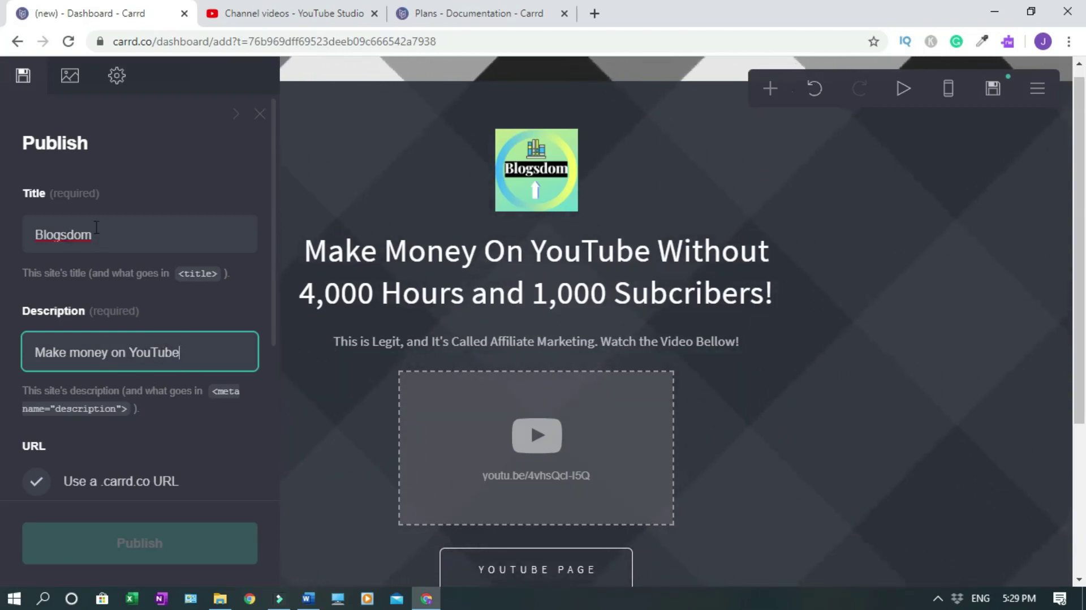
scroll(276, 239, down, 1)
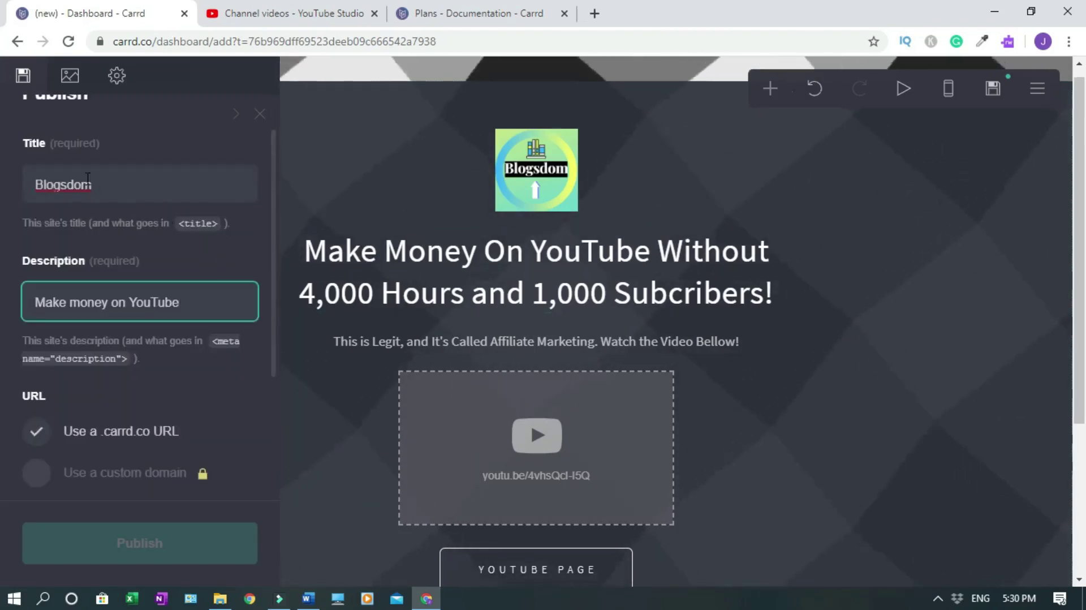
scroll(141, 383, down, 4)
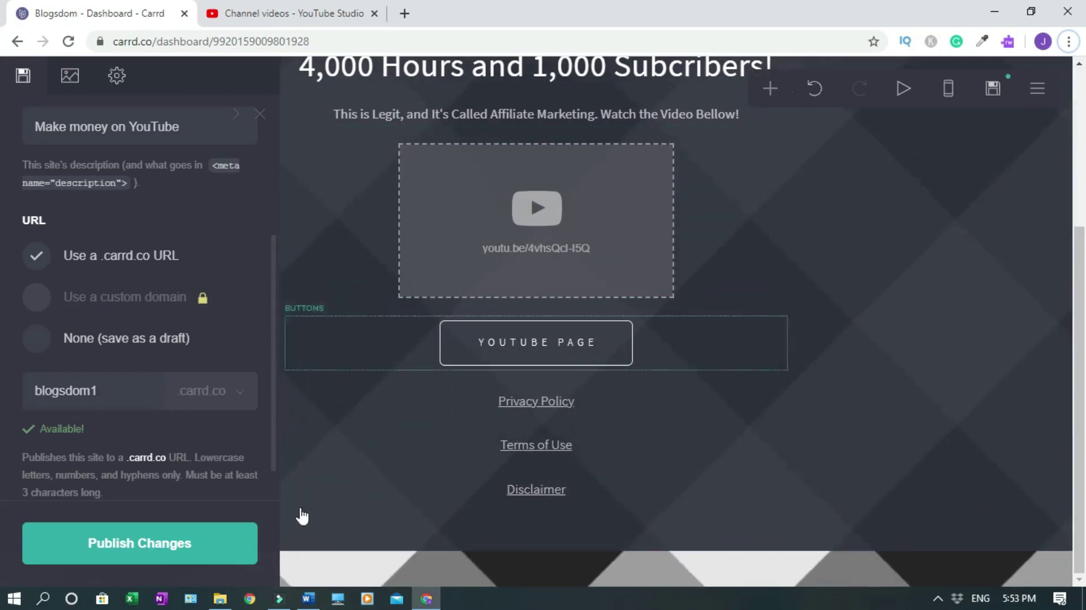
- Publish the site to blogsdom1.carrd.co and view the live page in a new tab
click(121, 544)
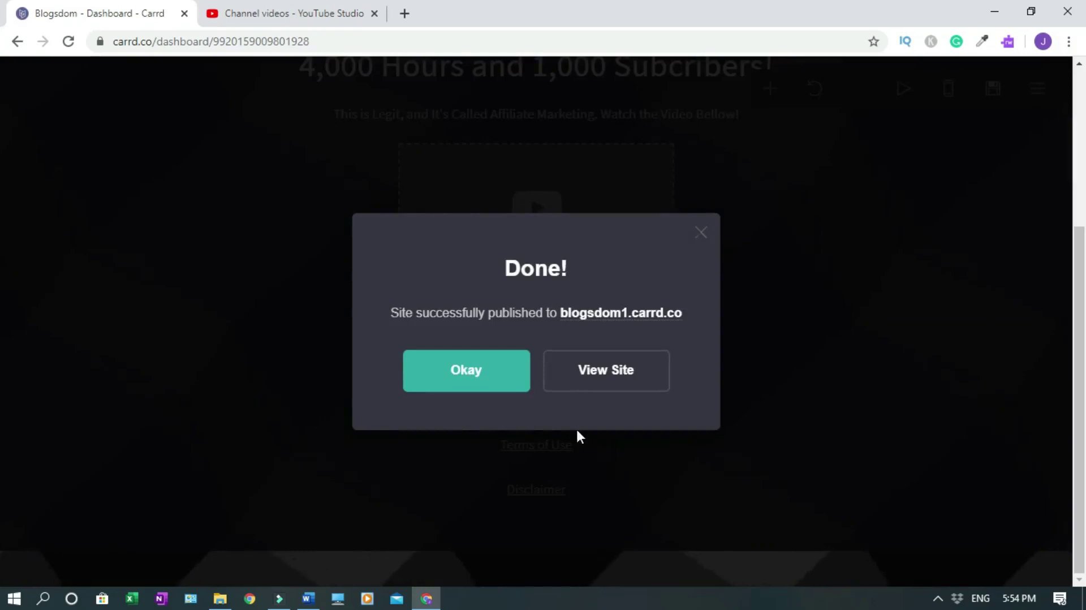
click(593, 383)
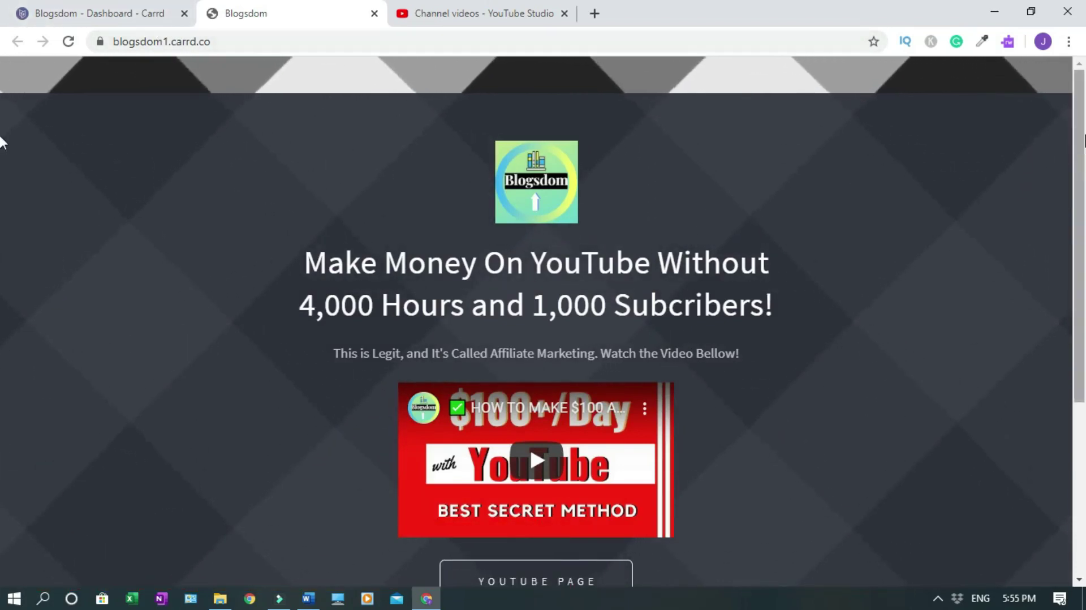
scroll(1, 141, down, 3)
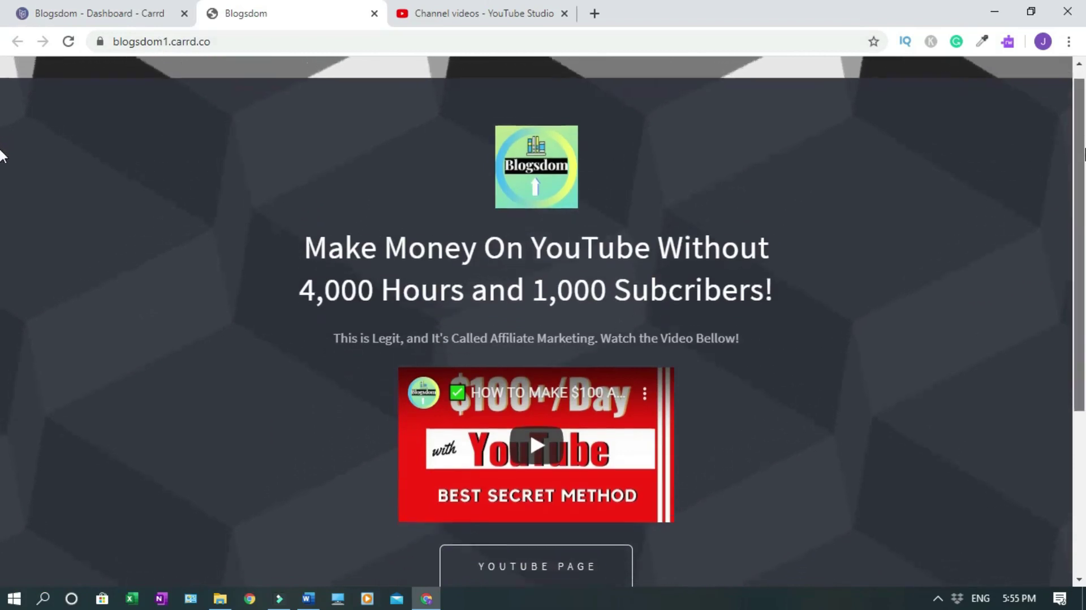
scroll(1, 260, up, 3)
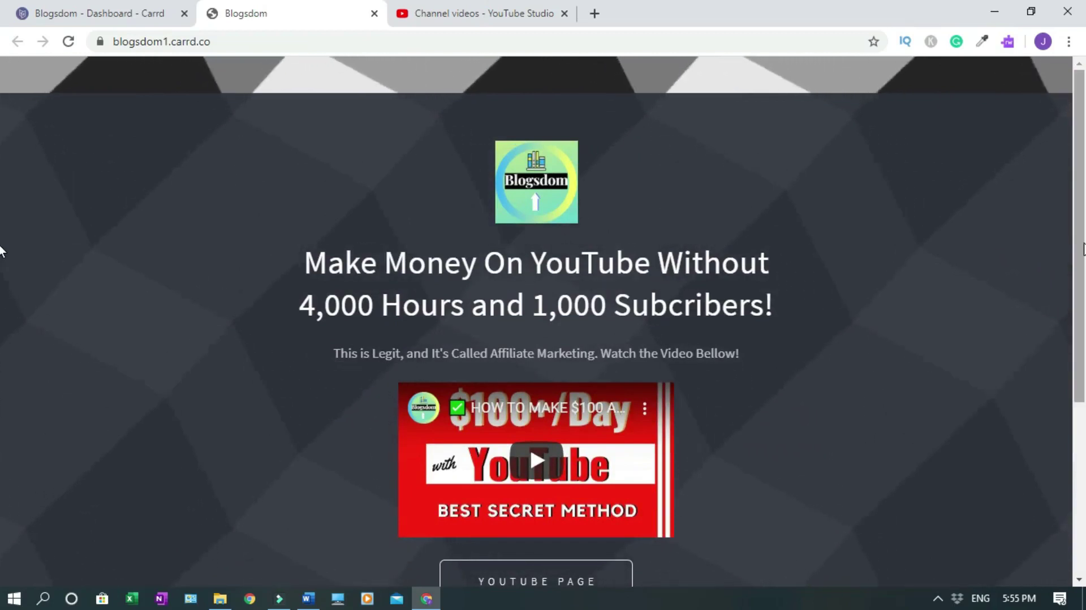
- Go from the editor to the My Sites dashboard and log out of the account
click(91, 12)
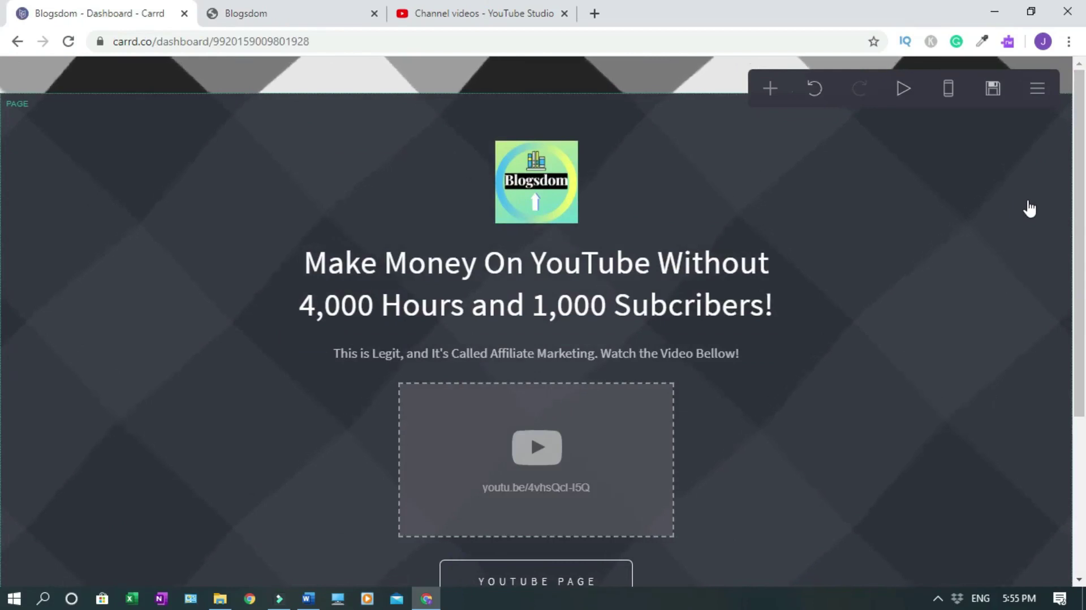
click(1038, 89)
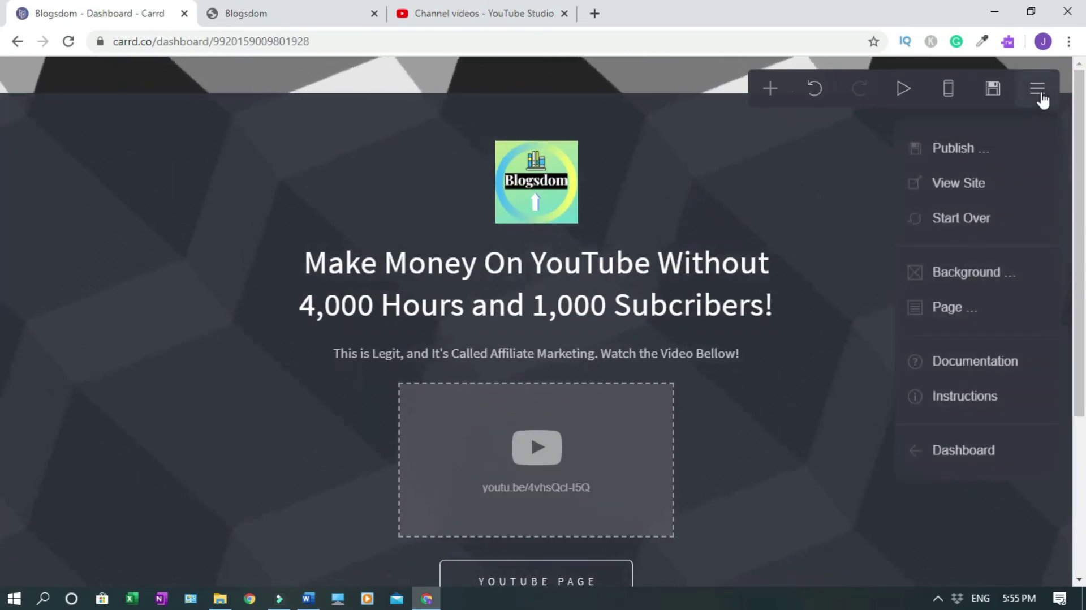
click(965, 451)
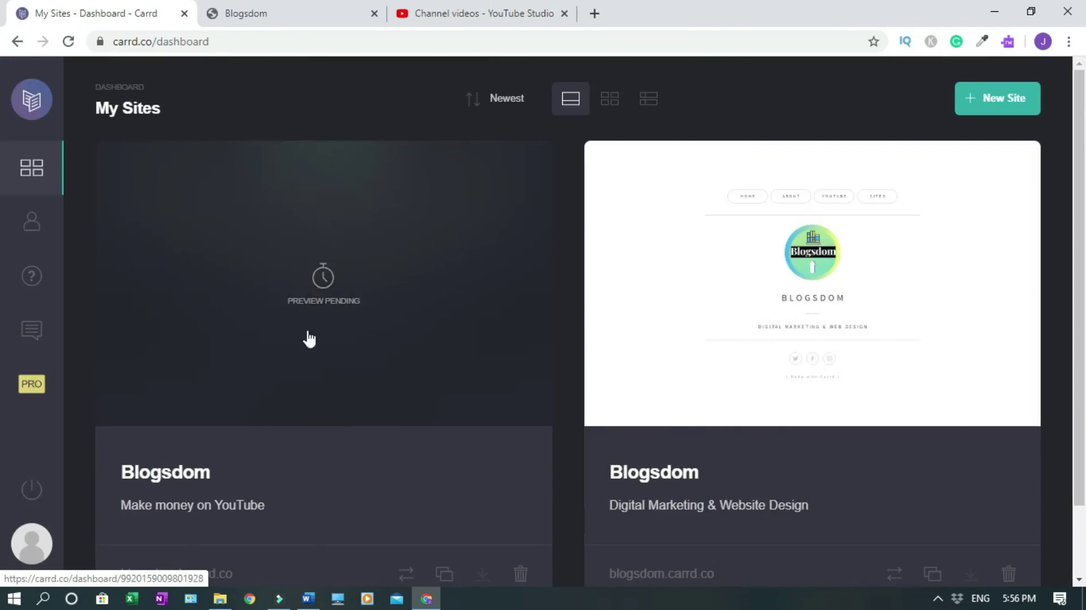
click(32, 490)
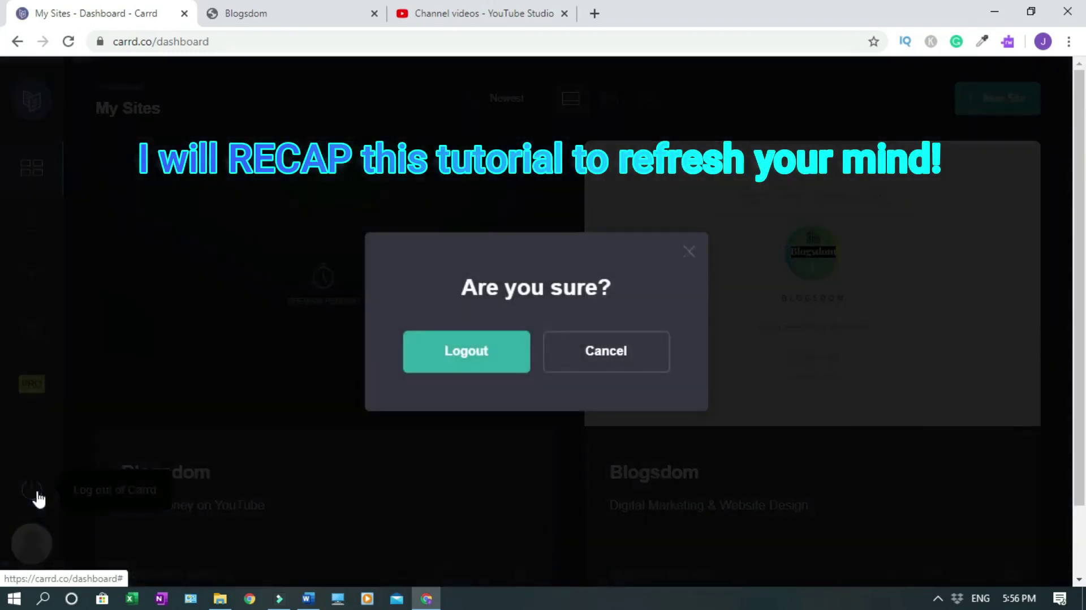
click(487, 354)
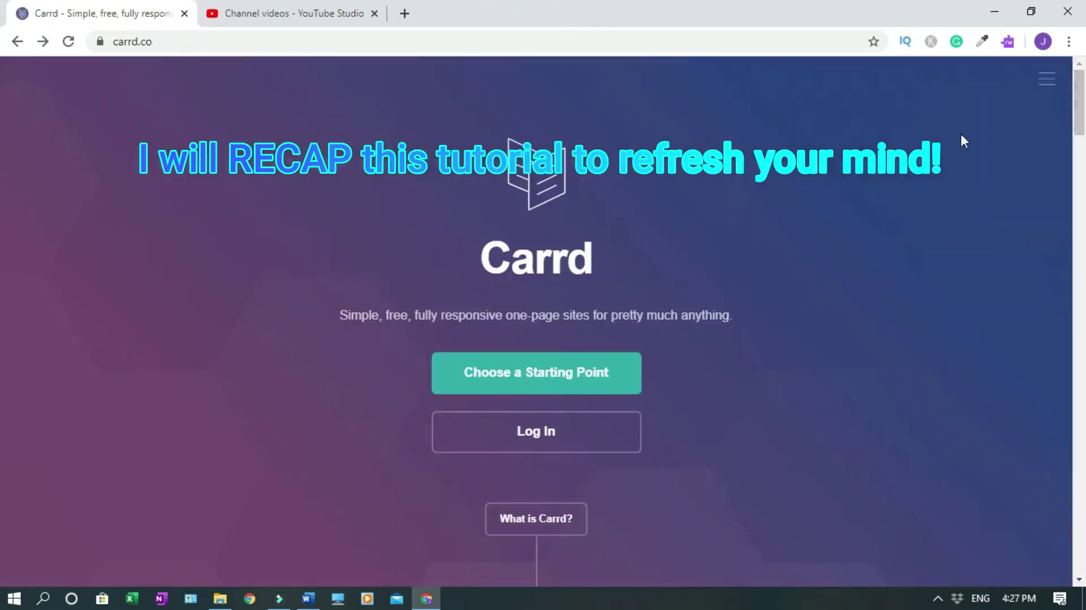
- Open the carrd.co home page menu
click(1047, 79)
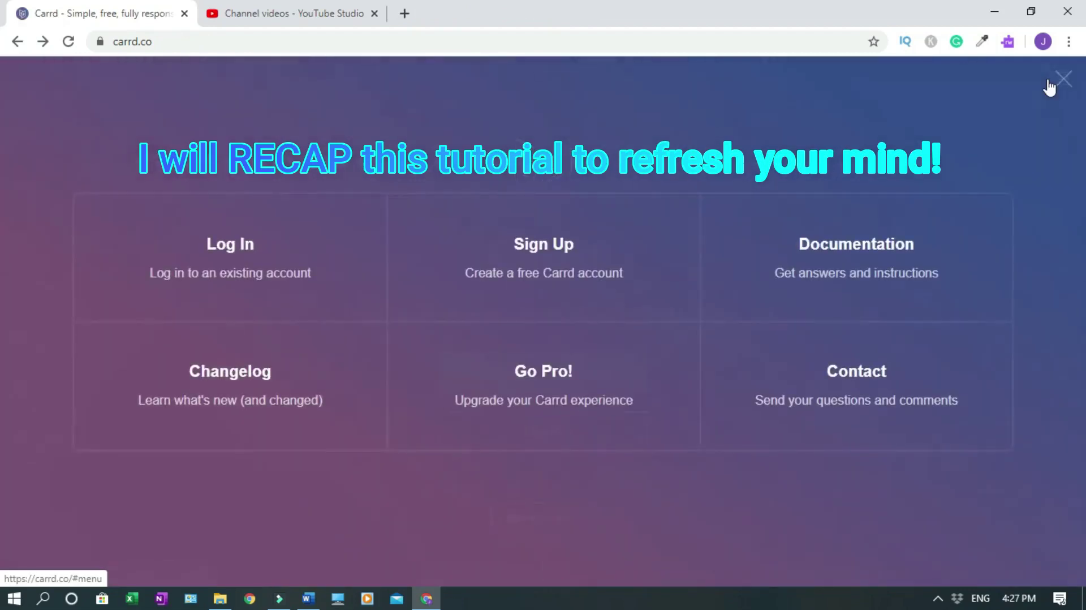